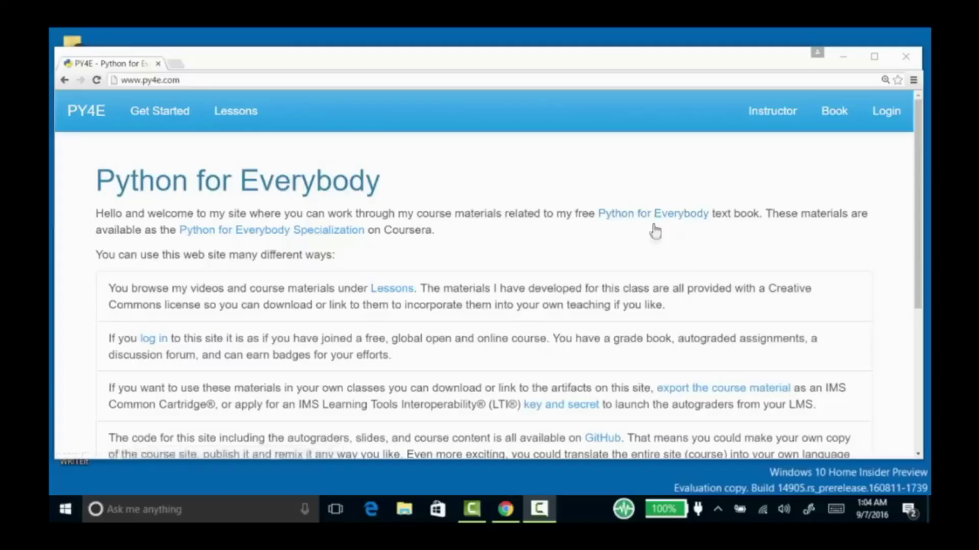
# Open the site's Get Started page and search the web in a new tab for "install python 3".
pyautogui.click(172, 109)
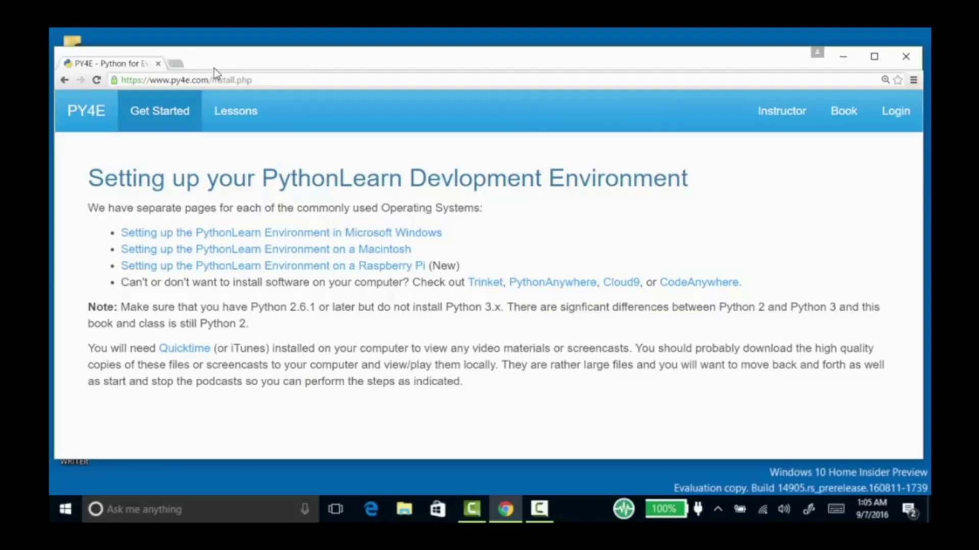
pyautogui.click(178, 62)
pyautogui.write('install ')
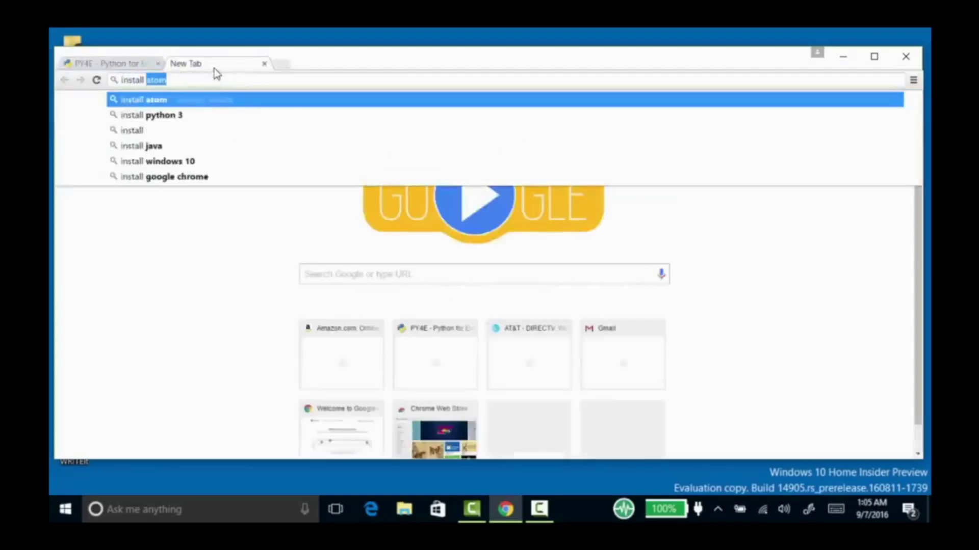
pyautogui.write('python 3')
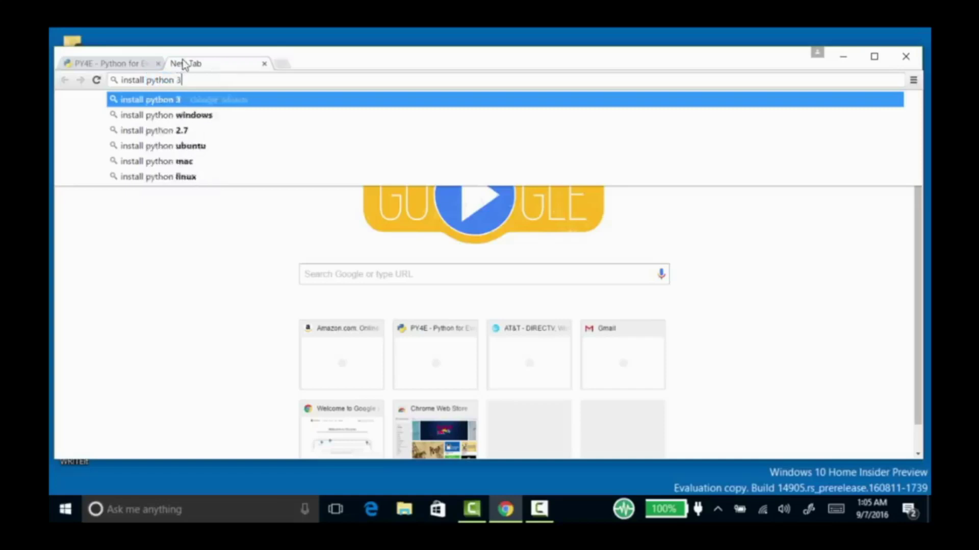
pyautogui.press('Return')
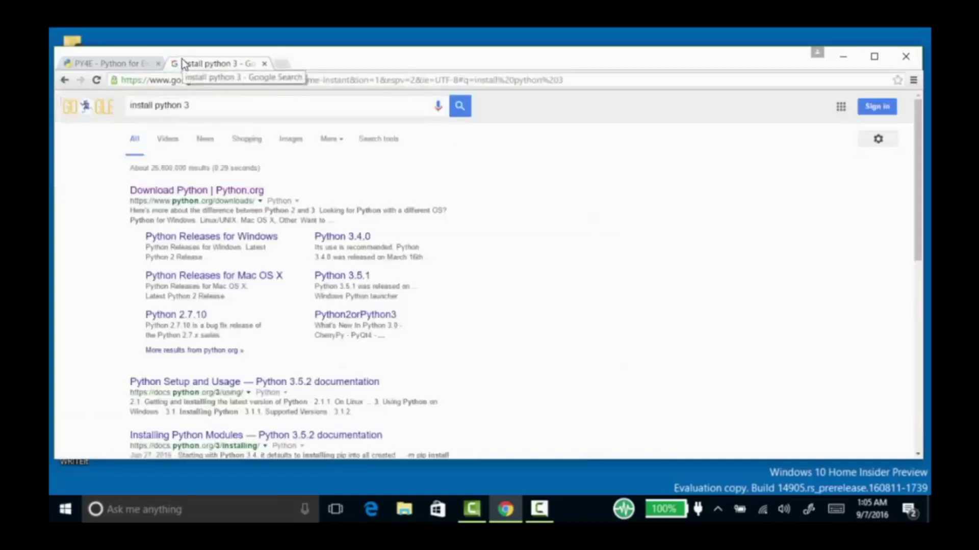
# Open the Python.org downloads page from the search results and load atom.io in another new tab.
pyautogui.click(175, 191)
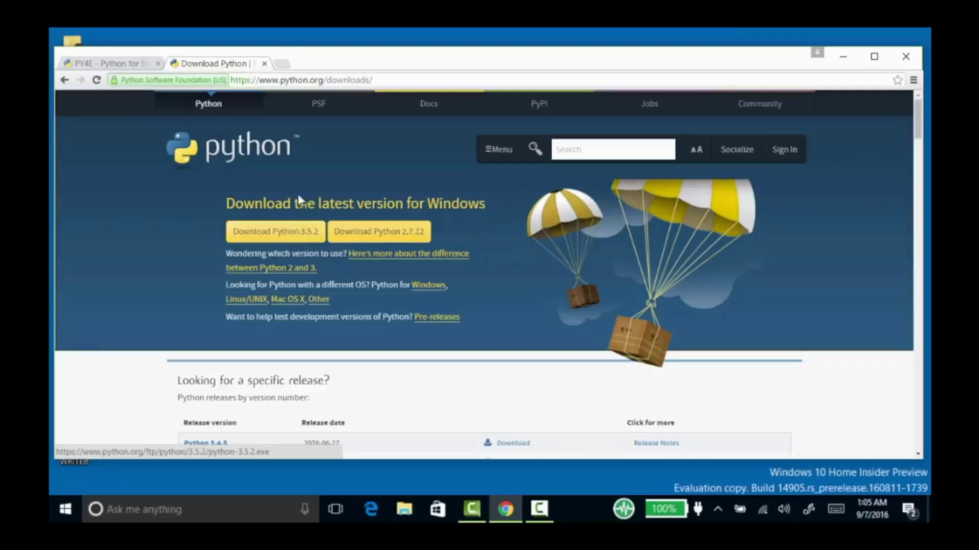
pyautogui.click(283, 62)
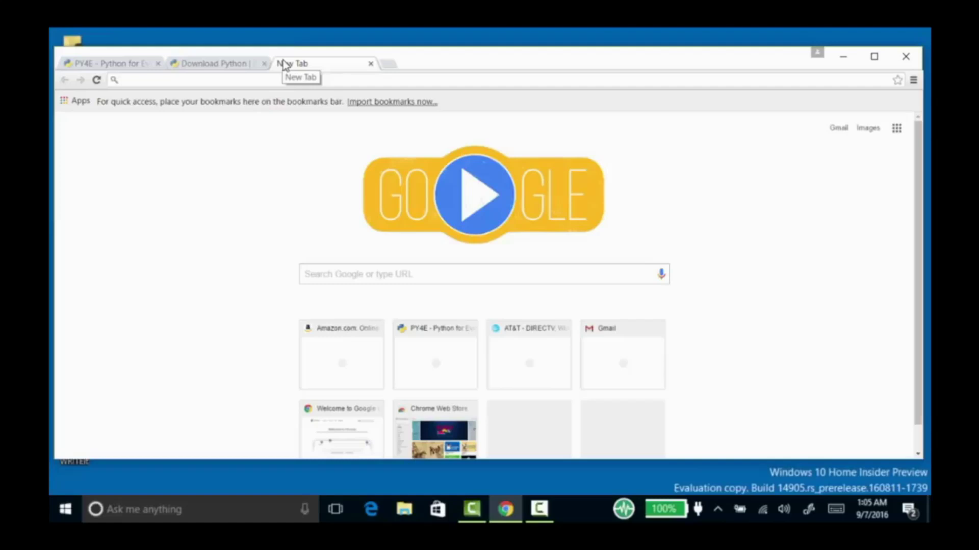
pyautogui.write('ato')
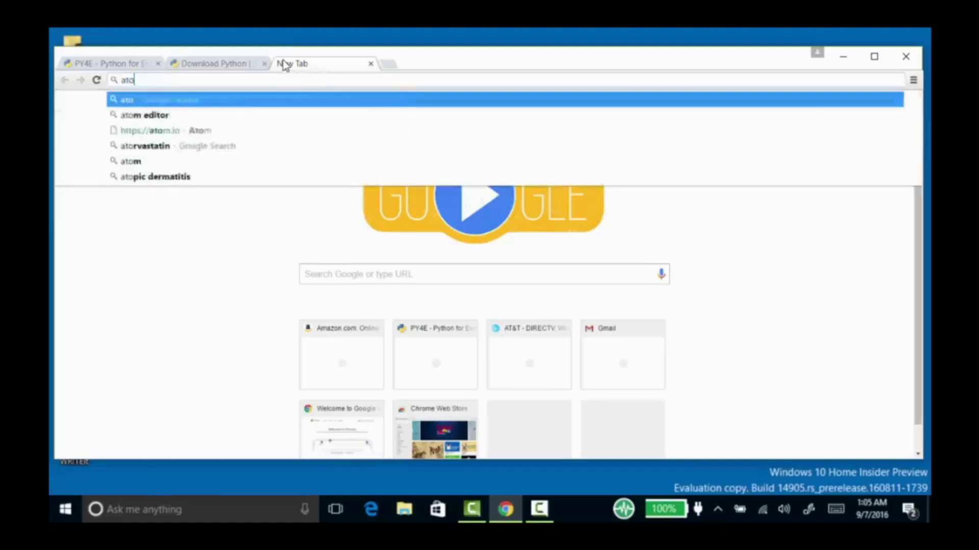
pyautogui.write('m.io')
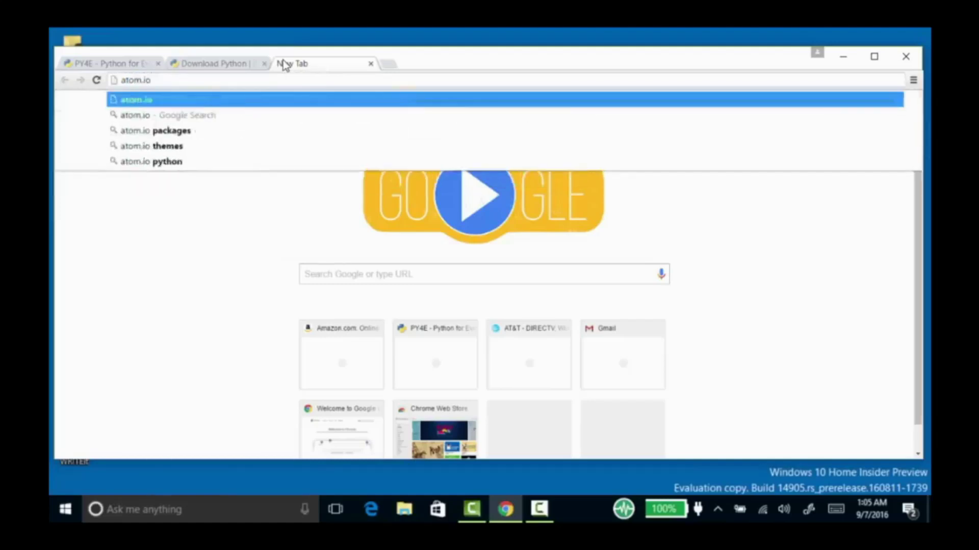
pyautogui.press('Return')
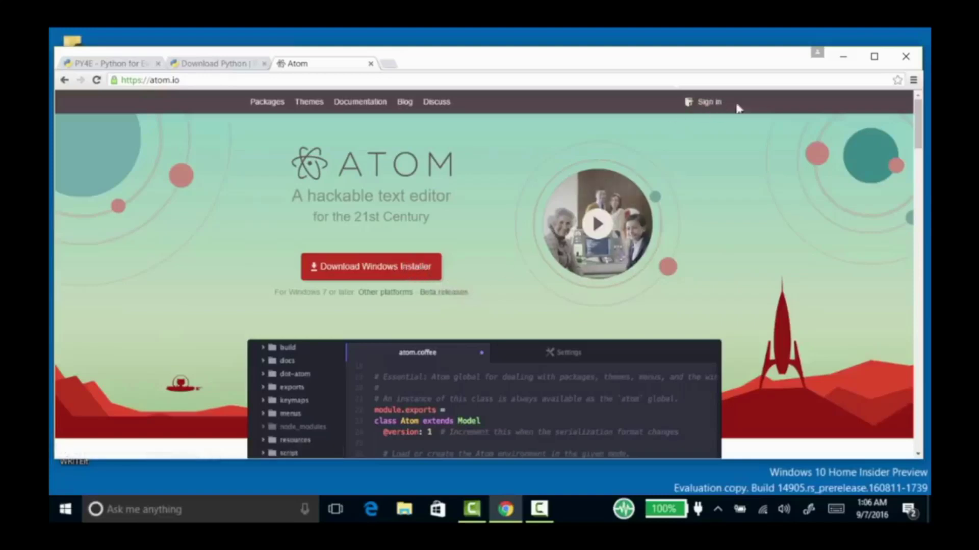
# Minimize the browser and Camtasia Studio windows and open the Downloads folder inside the user's home folder.
pyautogui.click(842, 59)
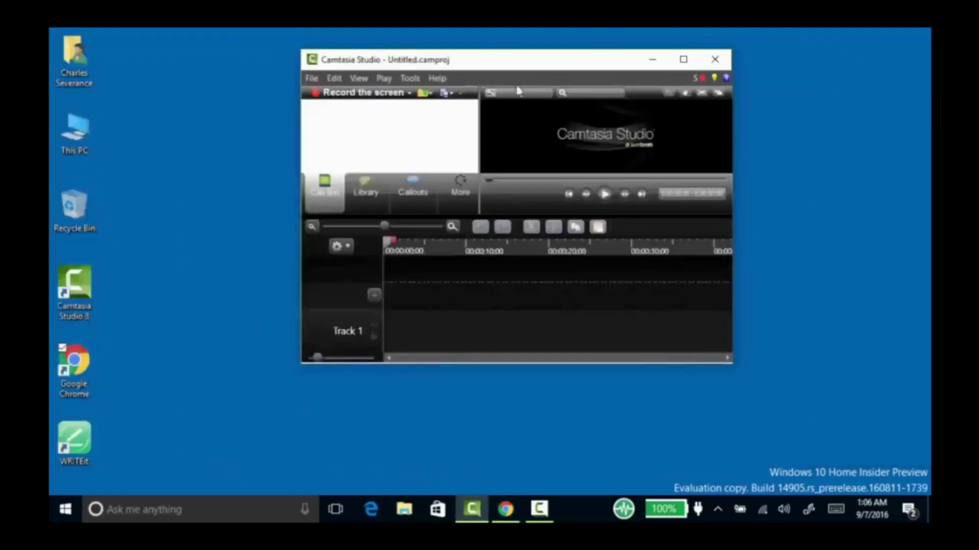
pyautogui.click(654, 61)
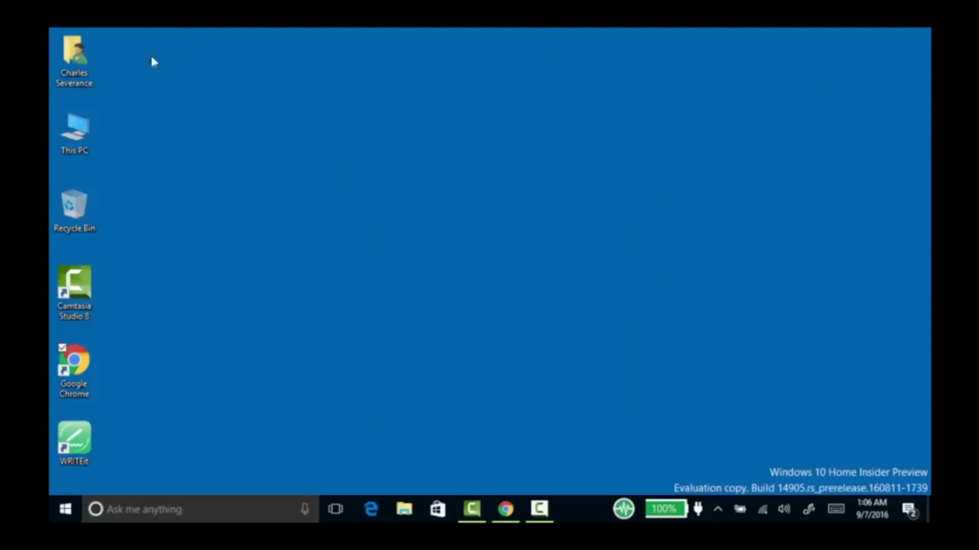
pyautogui.doubleClick(70, 43)
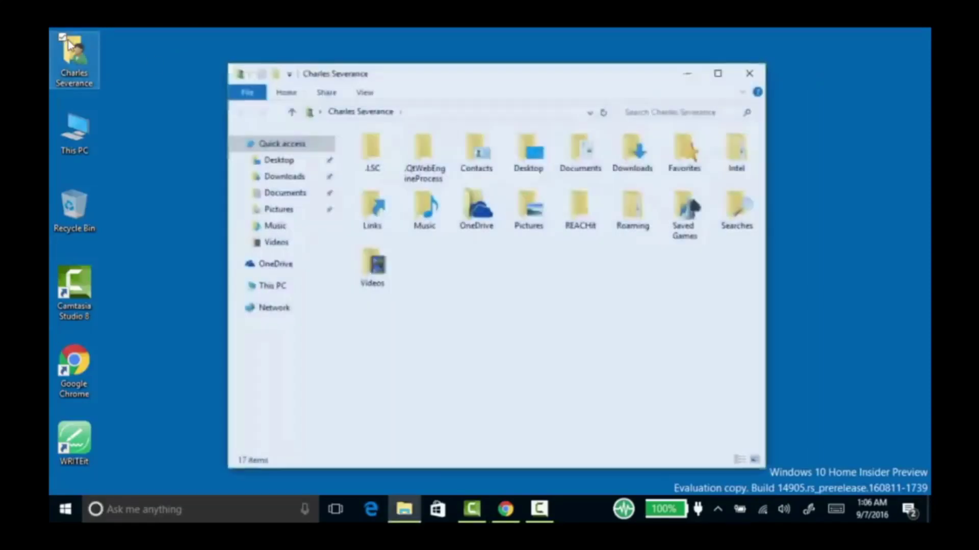
pyautogui.doubleClick(638, 152)
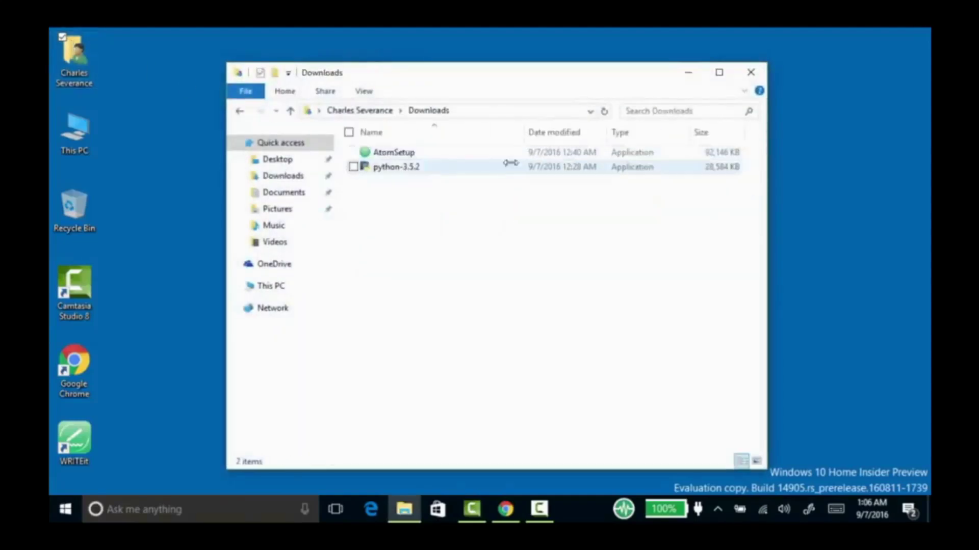
# Run the python-3.5.2 installer with Python 3.5 added to PATH, install with default settings, and close the setup.
pyautogui.click(377, 161)
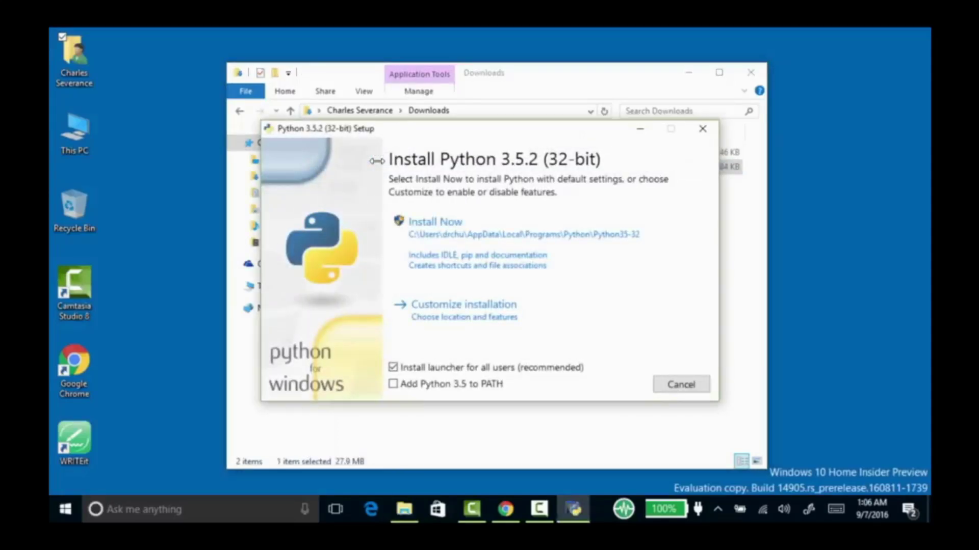
pyautogui.click(392, 383)
pyautogui.click(424, 223)
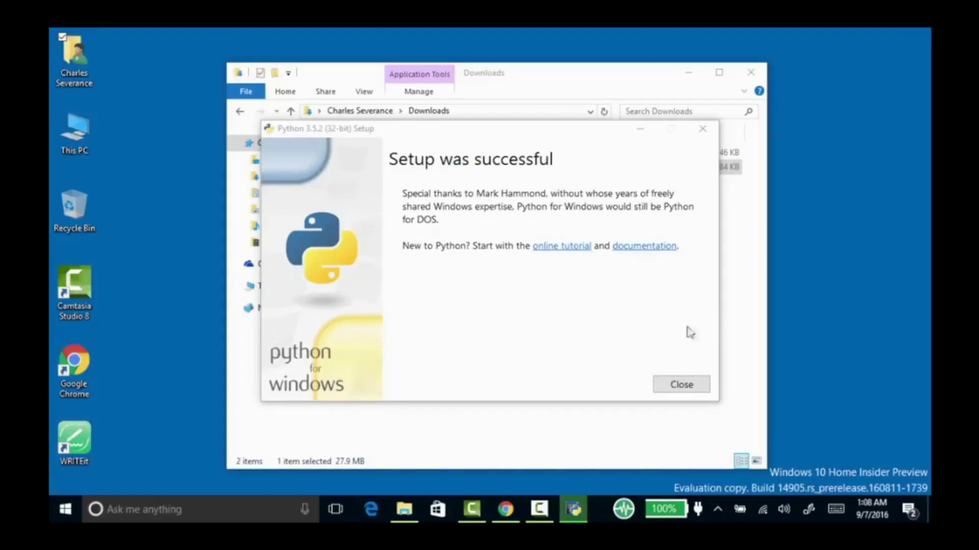
pyautogui.click(686, 392)
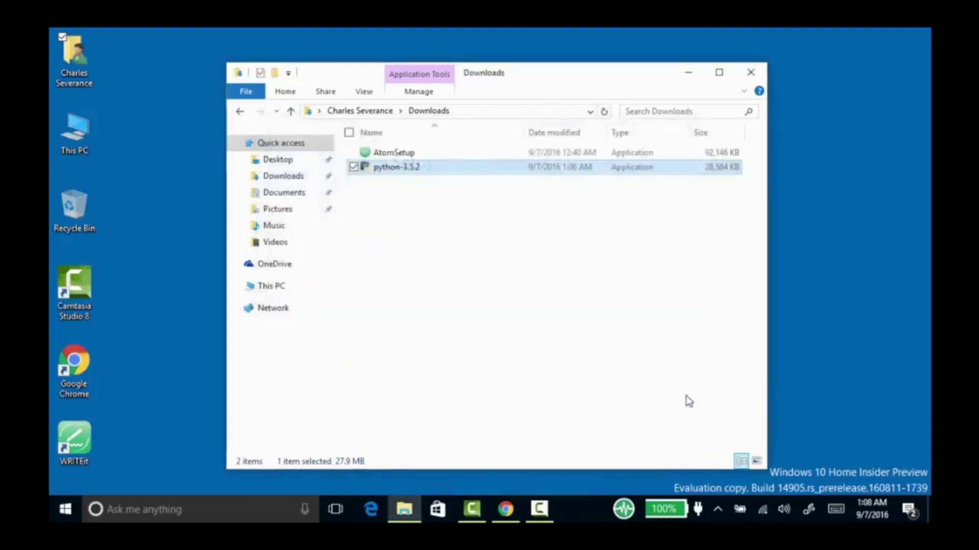
# Find Command Prompt by searching Windows for "command", open it, and bring its window in front of the Downloads folder.
pyautogui.click(77, 509)
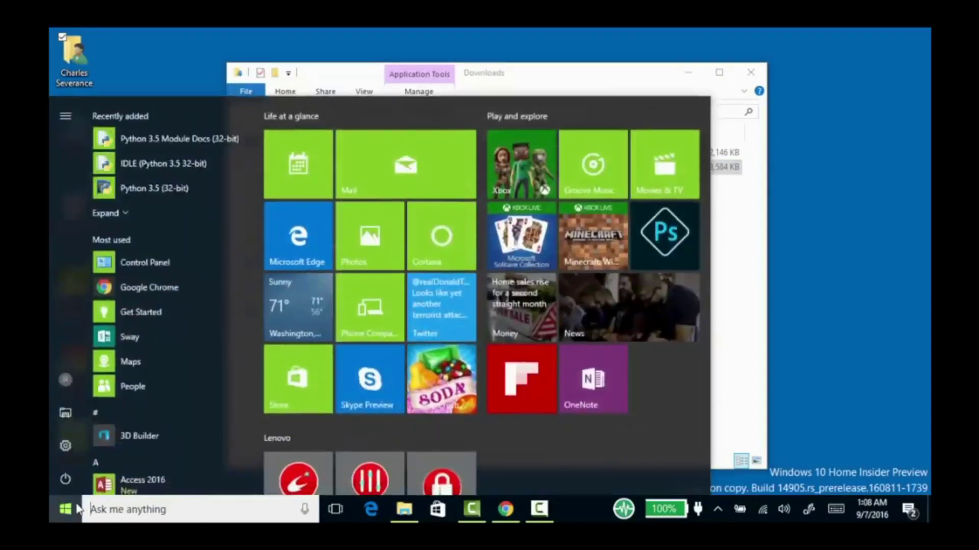
pyautogui.write('comm')
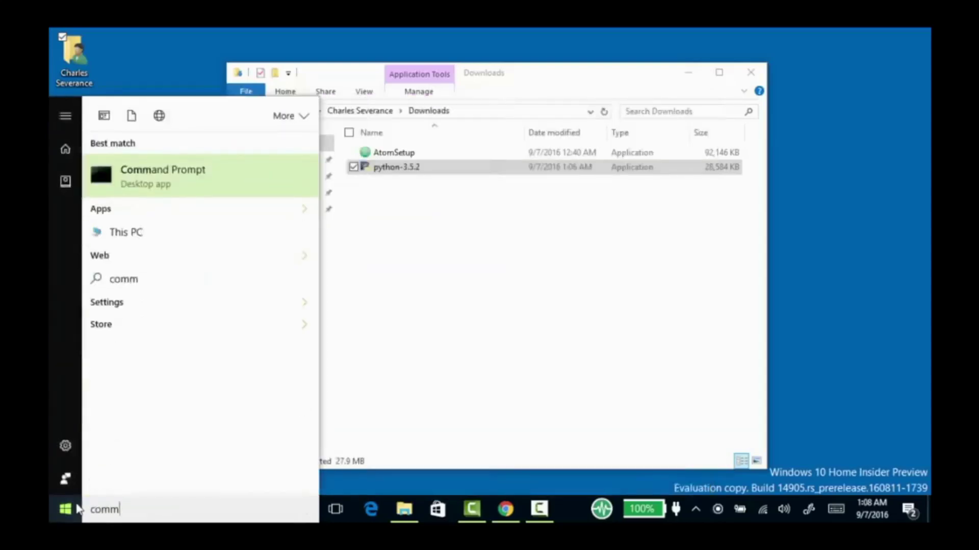
pyautogui.write('and')
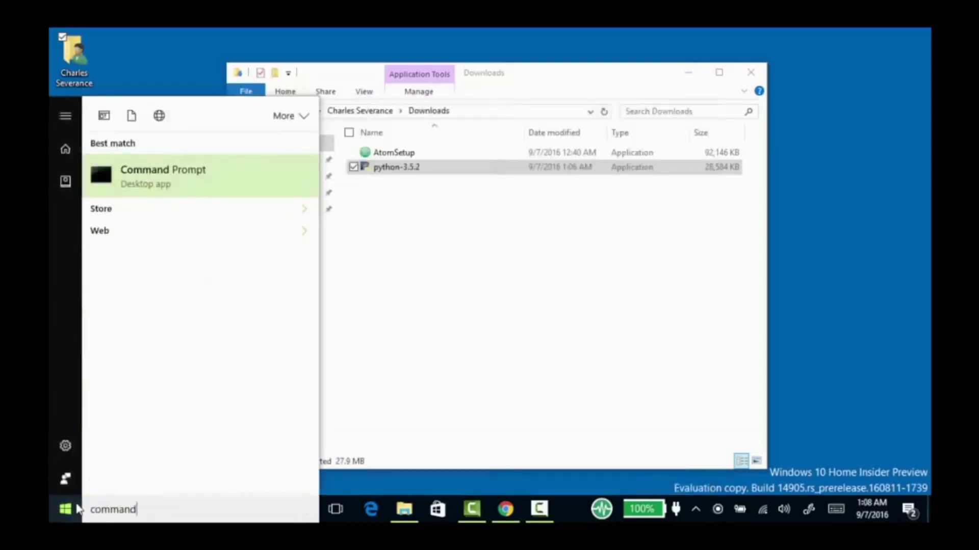
pyautogui.press('Return')
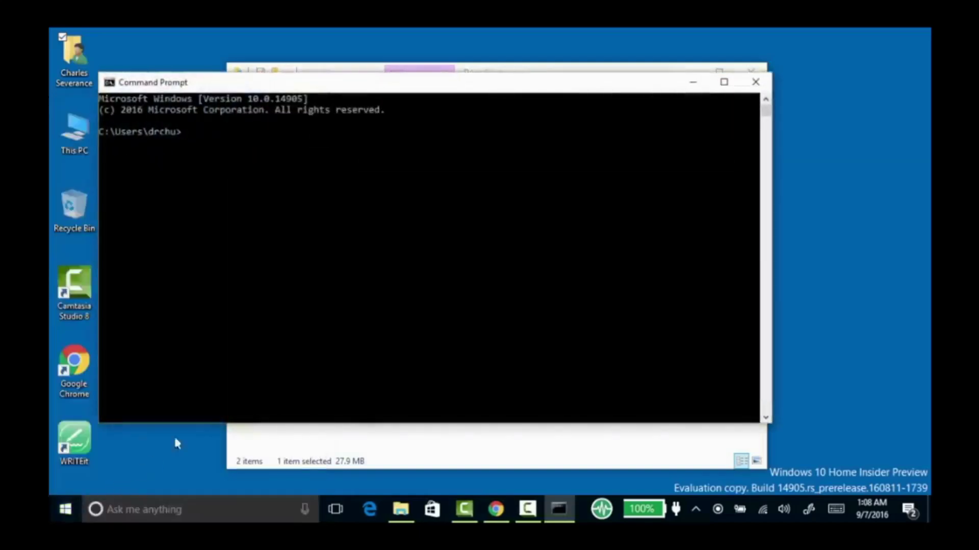
pyautogui.click(307, 72)
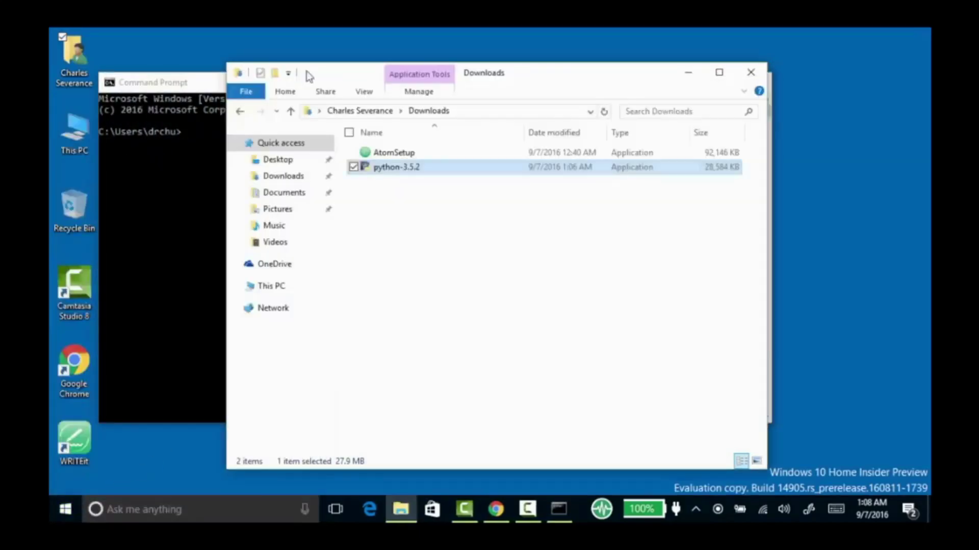
pyautogui.click(193, 88)
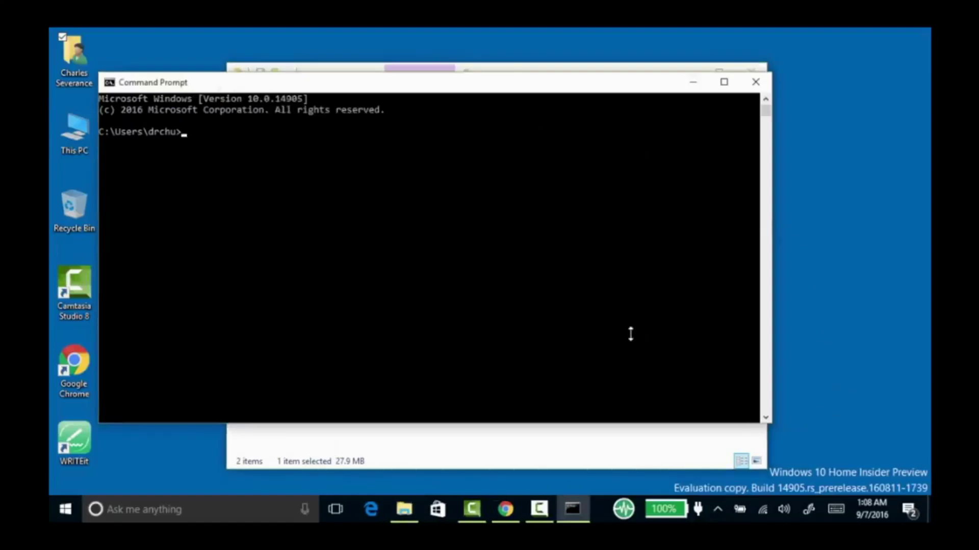
# Start the Python interpreter in the Command Prompt and run print('hello world').
pyautogui.write('python')
pyautogui.press('Return')
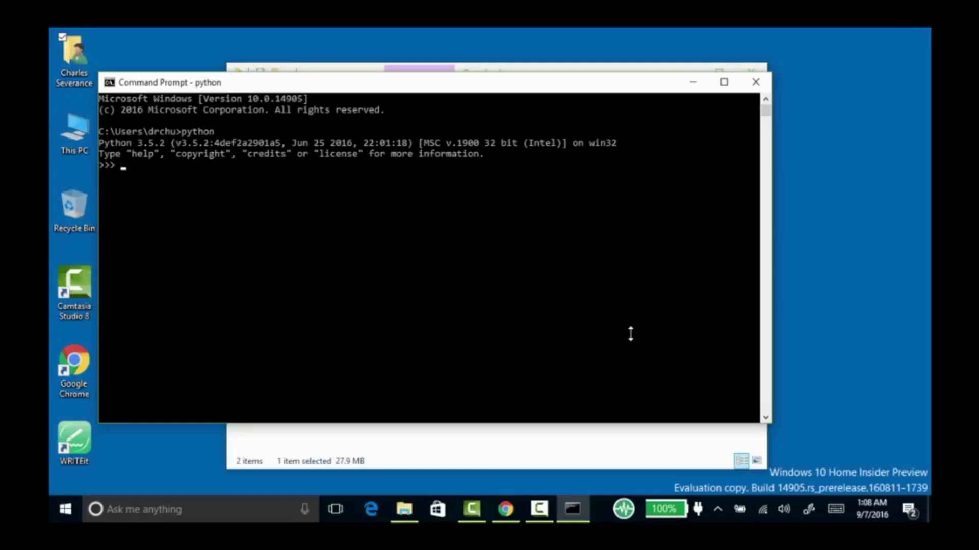
pyautogui.write('print')
pyautogui.press('BackSpace')
pyautogui.press('BackSpace')
pyautogui.press('BackSpace')
pyautogui.press('BackSpace')
pyautogui.write('rin')
pyautogui.write("'hello world')")
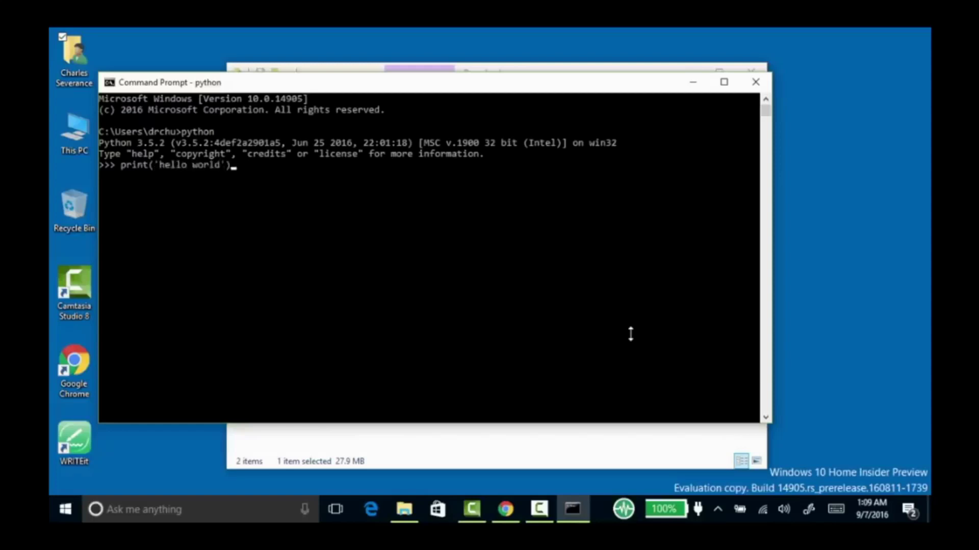
pyautogui.press('Return')
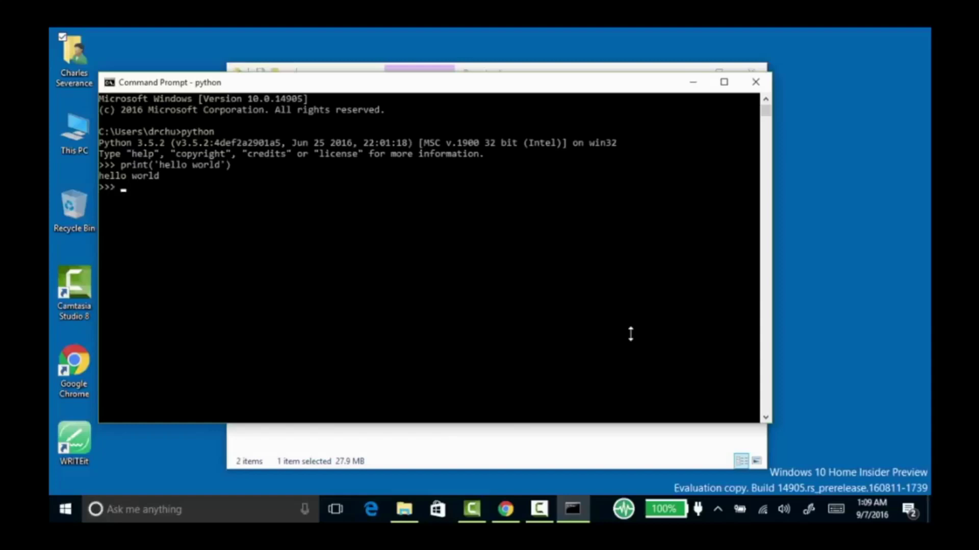
# Run the misspelled statement pritjd('hello world') in the interpreter and exit Python back to the command prompt.
pyautogui.write("pritjd('hello world')")
pyautogui.press('Return')
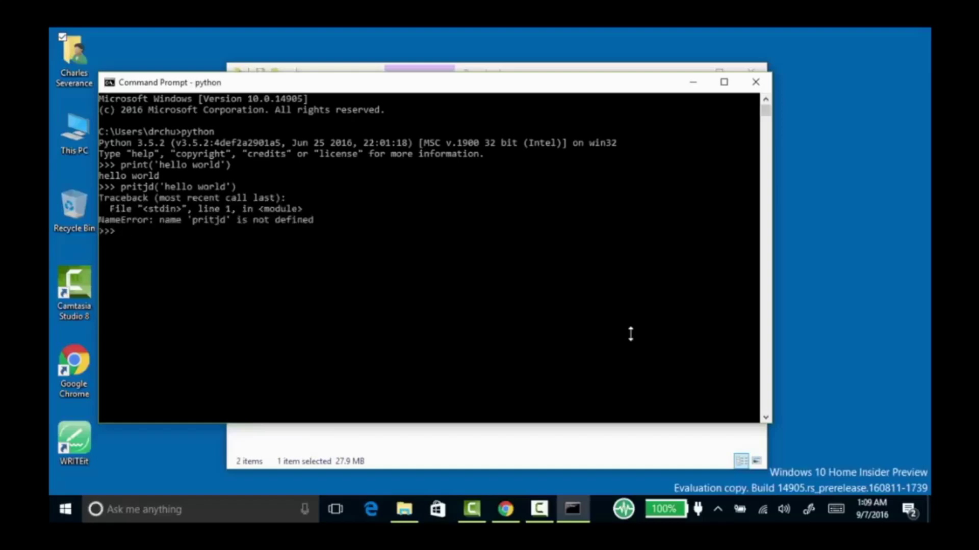
pyautogui.hotkey('ctrl', 'z')
pyautogui.press('Return')
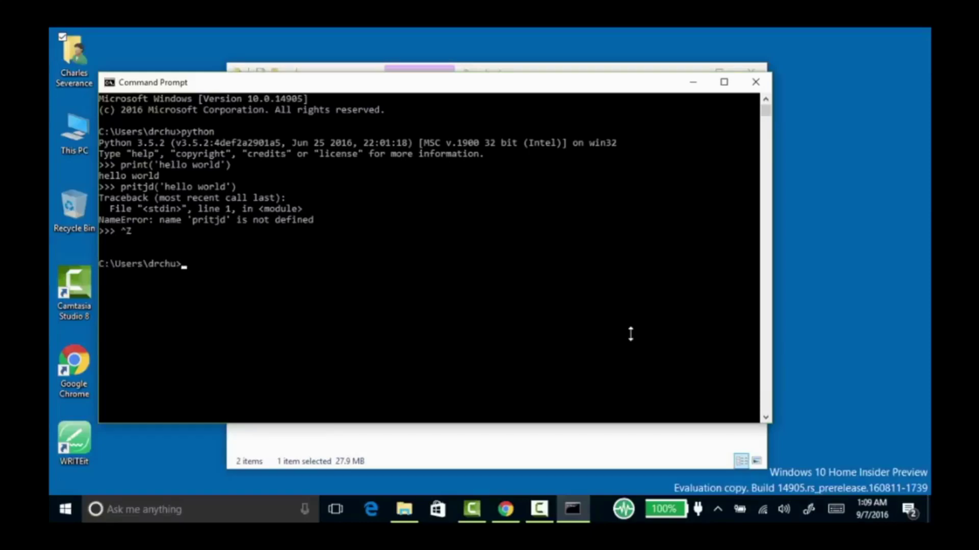
# List the contents of the home directory with dir and show the current directory path with cd.
pyautogui.write('dir')
pyautogui.press('Return')
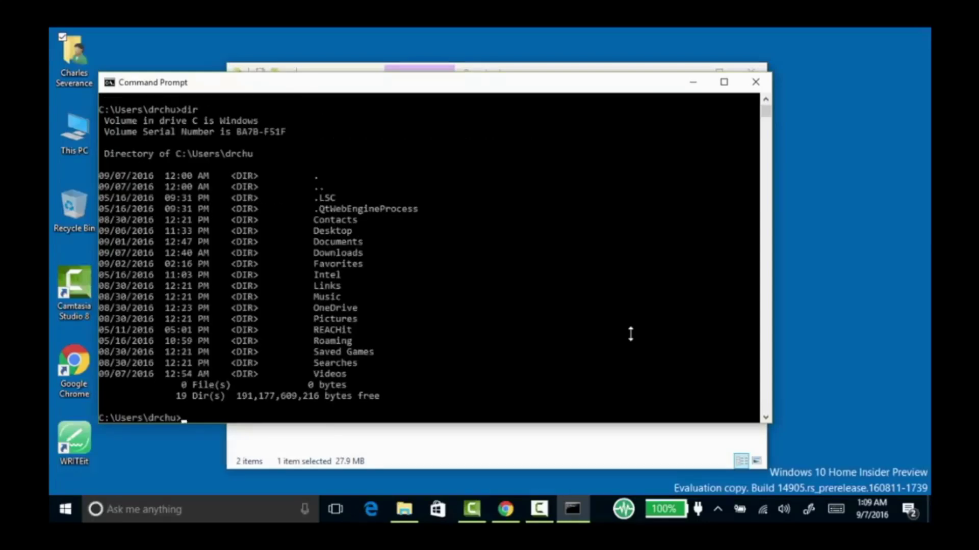
pyautogui.write('cd')
pyautogui.press('Return')
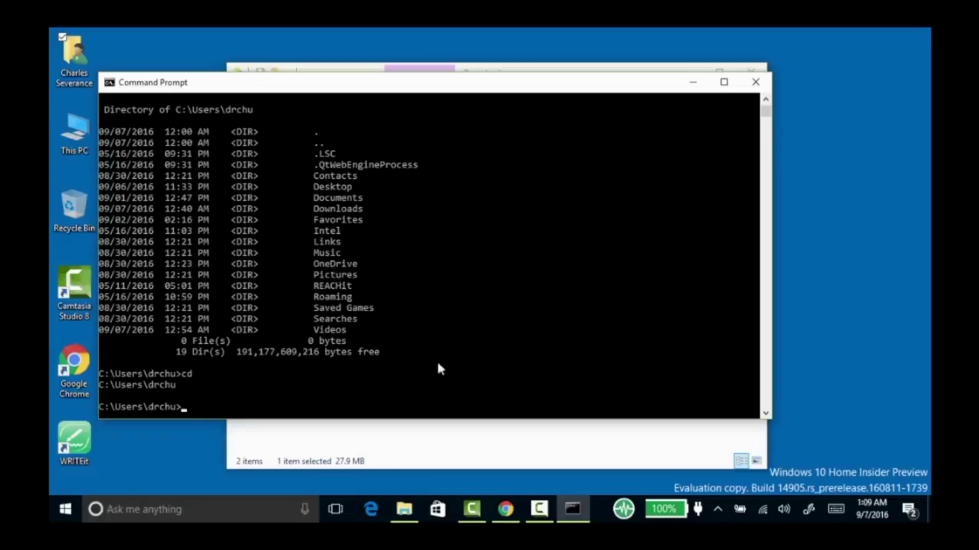
# Install Atom by running AtomSetup from the Downloads folder, and close its Welcome and Welcome Guide tabs.
pyautogui.click(479, 436)
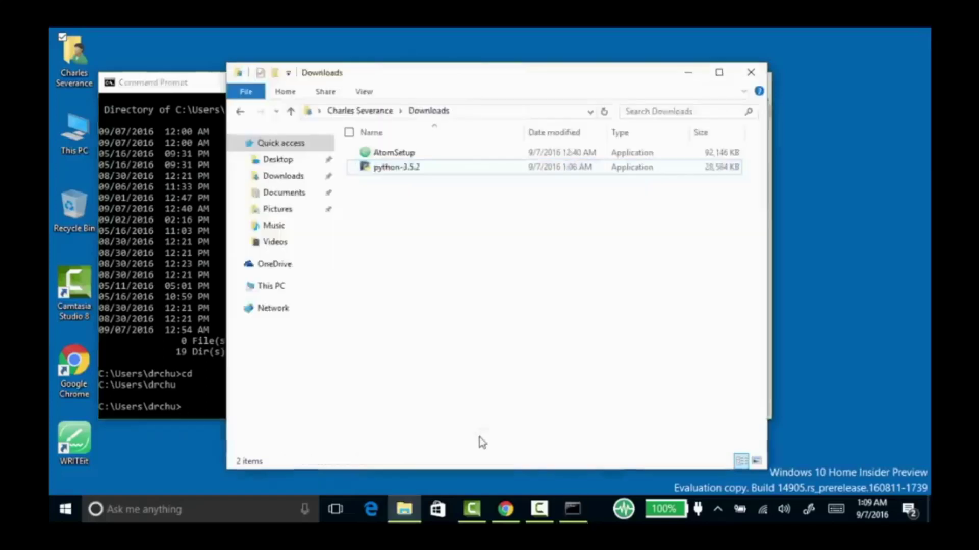
pyautogui.click(390, 156)
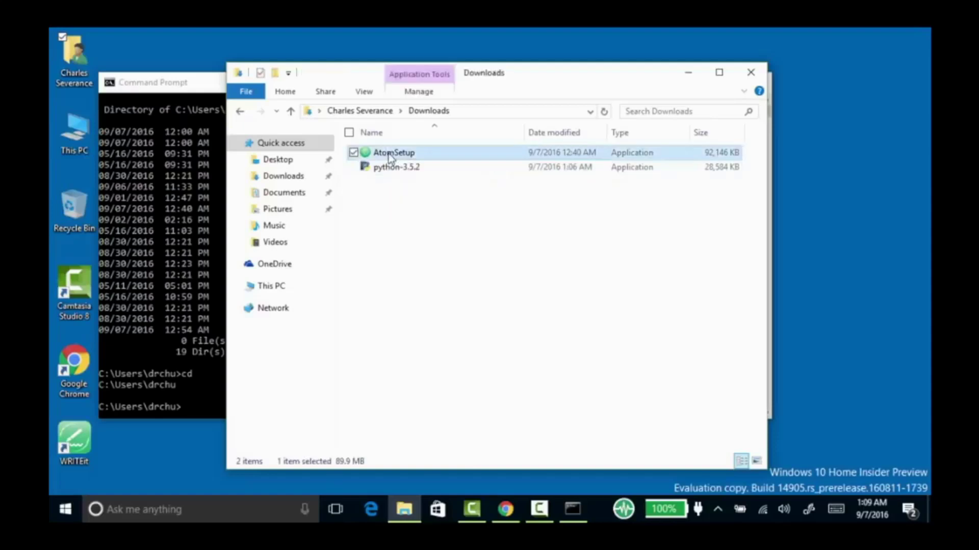
pyautogui.doubleClick(391, 156)
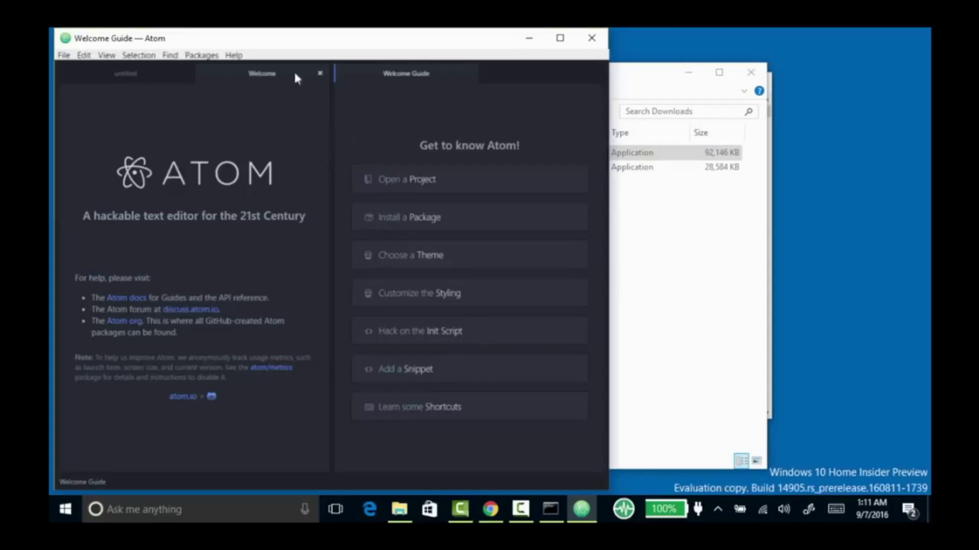
pyautogui.click(321, 75)
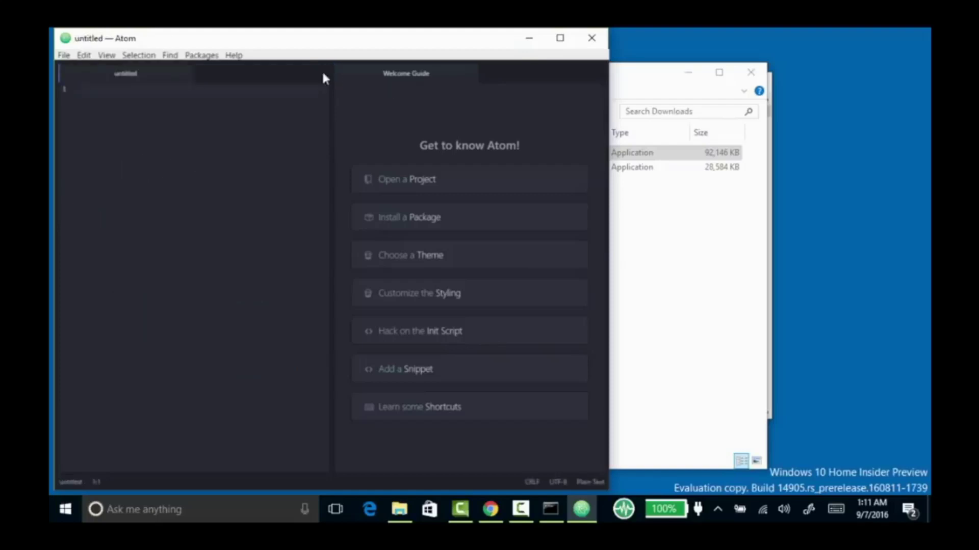
pyautogui.click(469, 73)
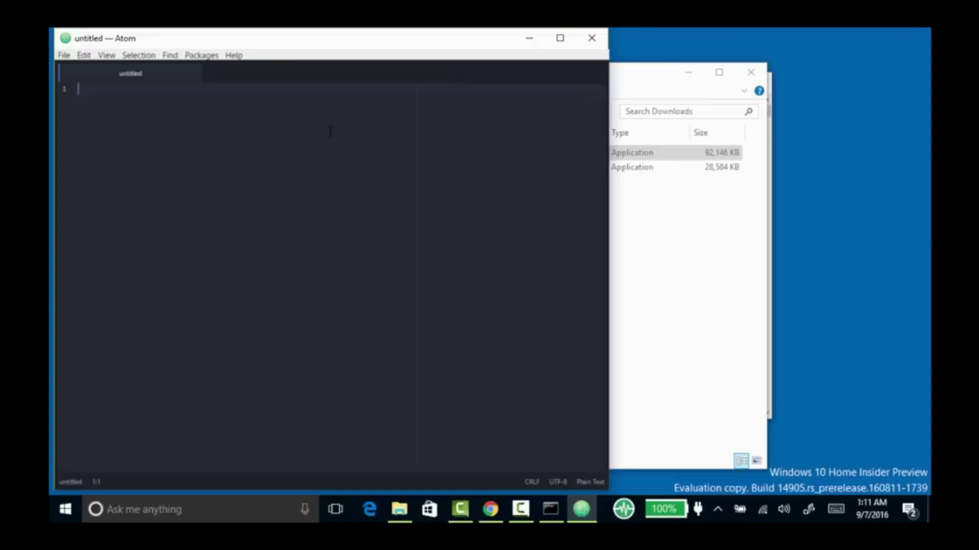
# Write print('hello from a file') on line 1 of the untitled file and enlarge the editor's font size.
pyautogui.write('int(')
pyautogui.hotkey('ctrl', '=')
pyautogui.hotkey('ctrl', '=')
pyautogui.hotkey('ctrl', '=')
pyautogui.hotkey('ctrl', '=')
pyautogui.hotkey('ctrl', '=')
pyautogui.hotkey('ctrl', '=')
pyautogui.hotkey('ctrl', '=')
pyautogui.hotkey('ctrl', '=')
pyautogui.hotkey('ctrl', '=')
pyautogui.hotkey('ctrl', '=')
pyautogui.hotkey('ctrl', '=')
pyautogui.hotkey('ctrl', '=')
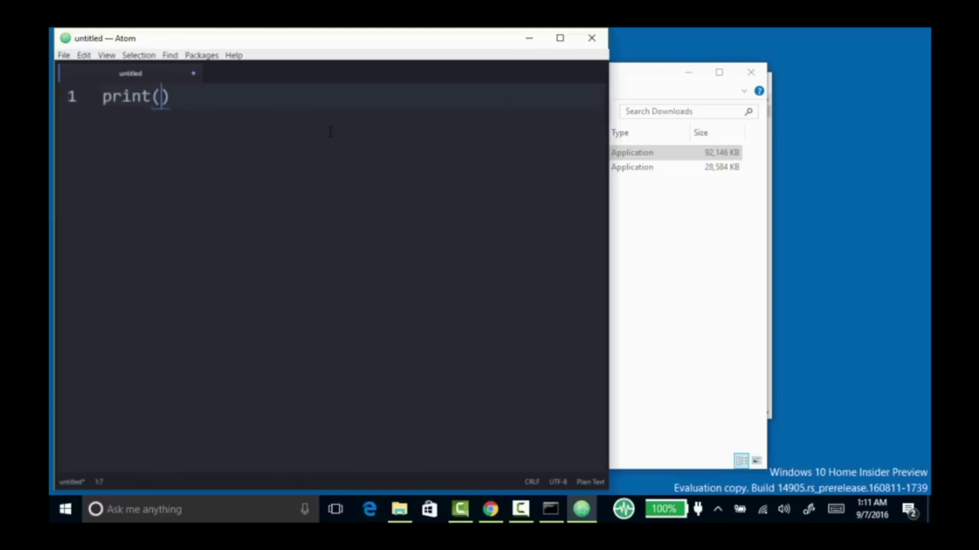
pyautogui.write("'hello ")
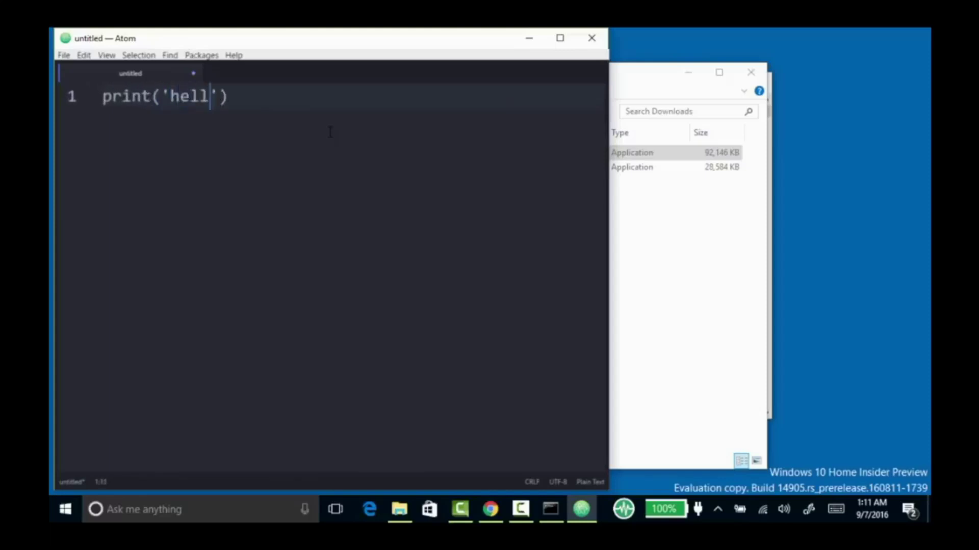
pyautogui.write('from a file')
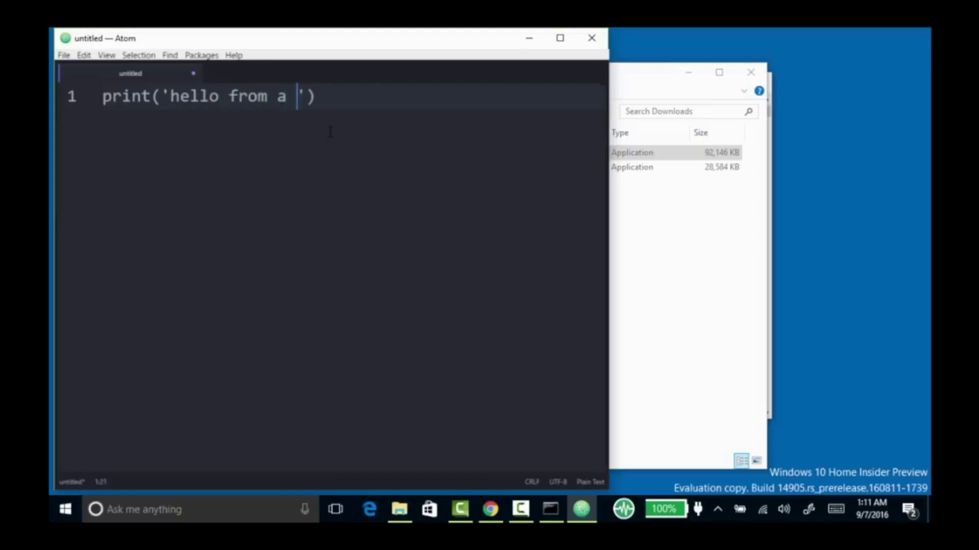
pyautogui.press('Right')
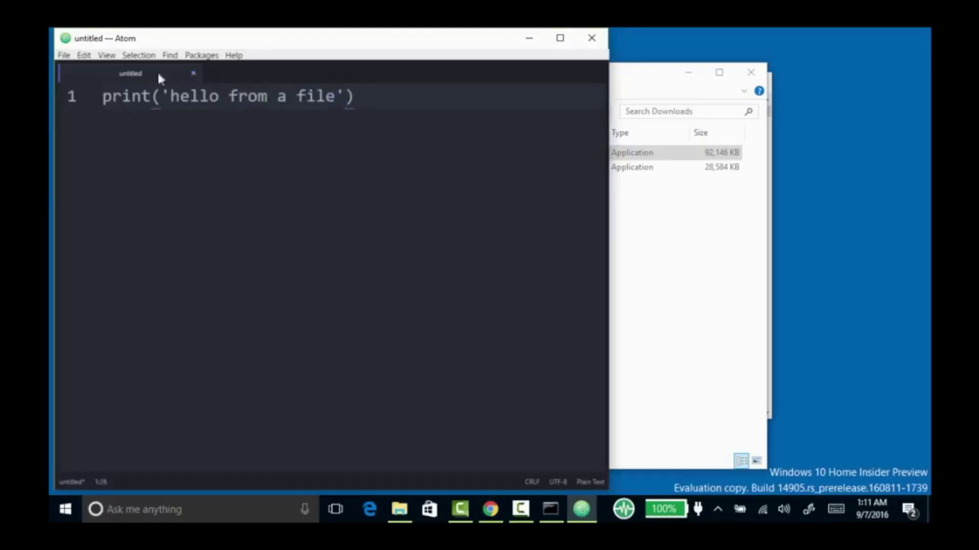
# Start saving the untitled file under a new name and create a folder called py4e on the Desktop.
pyautogui.click(64, 57)
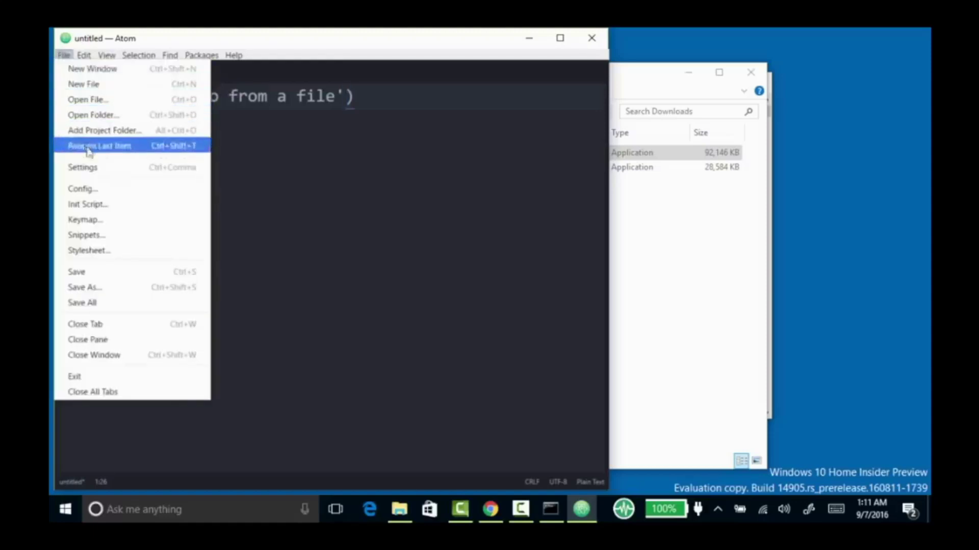
pyautogui.click(114, 287)
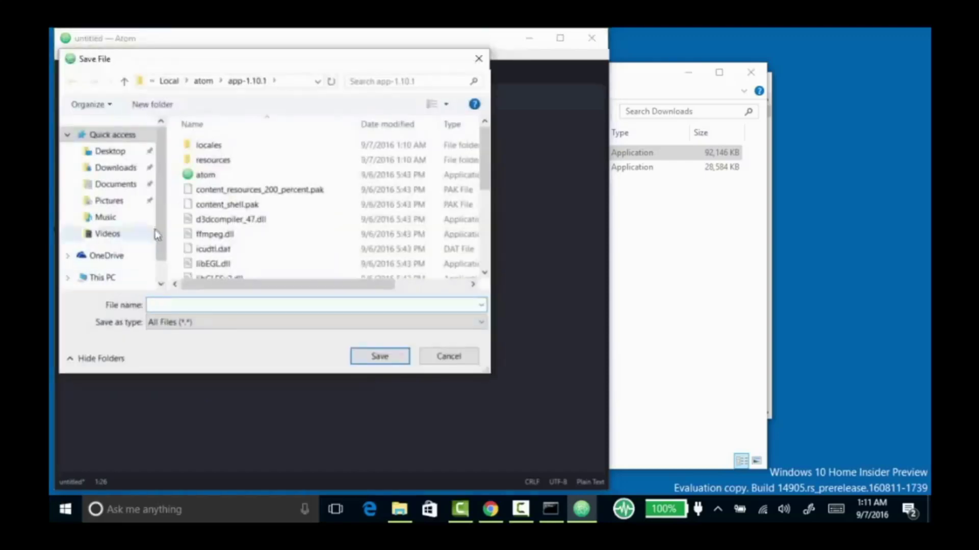
pyautogui.click(317, 81)
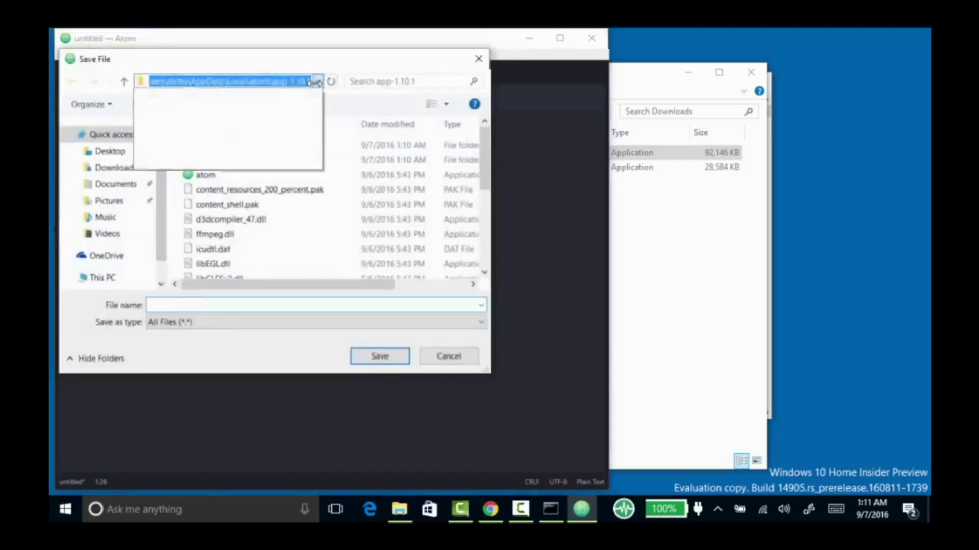
pyautogui.click(316, 82)
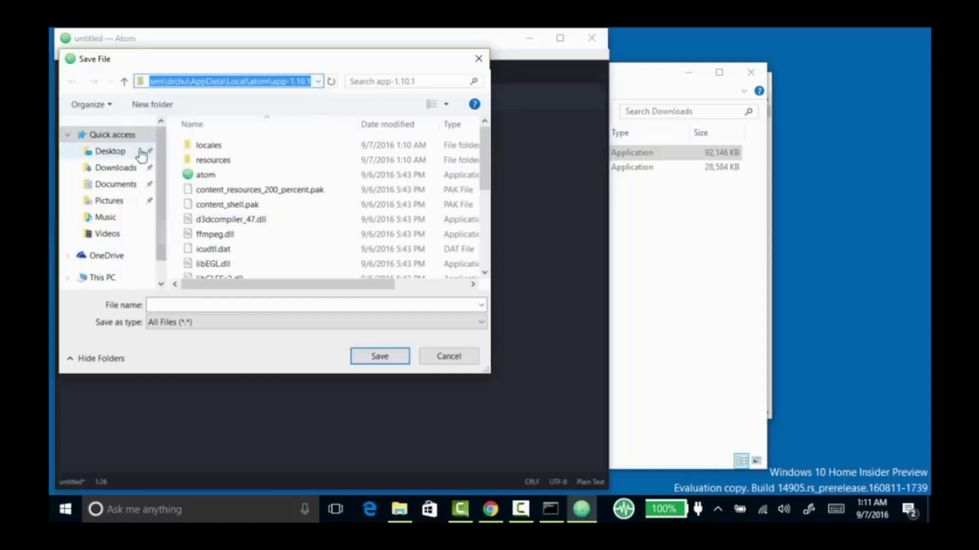
pyautogui.click(100, 156)
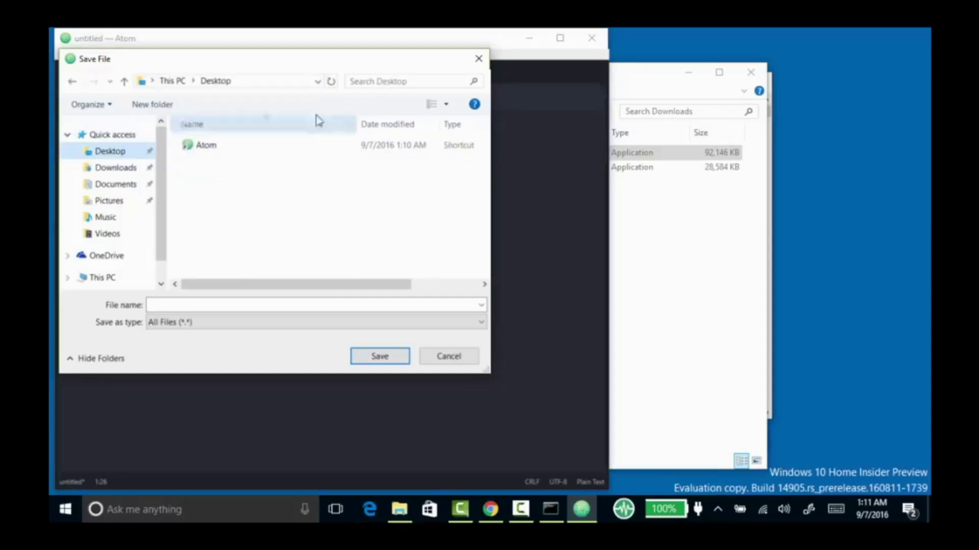
pyautogui.click(141, 105)
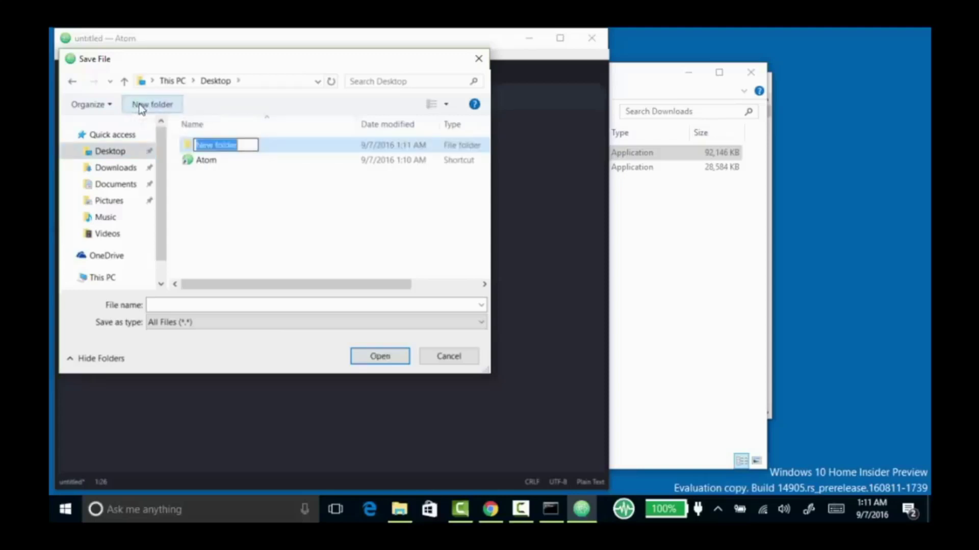
pyautogui.write('py4e')
pyautogui.press('Return')
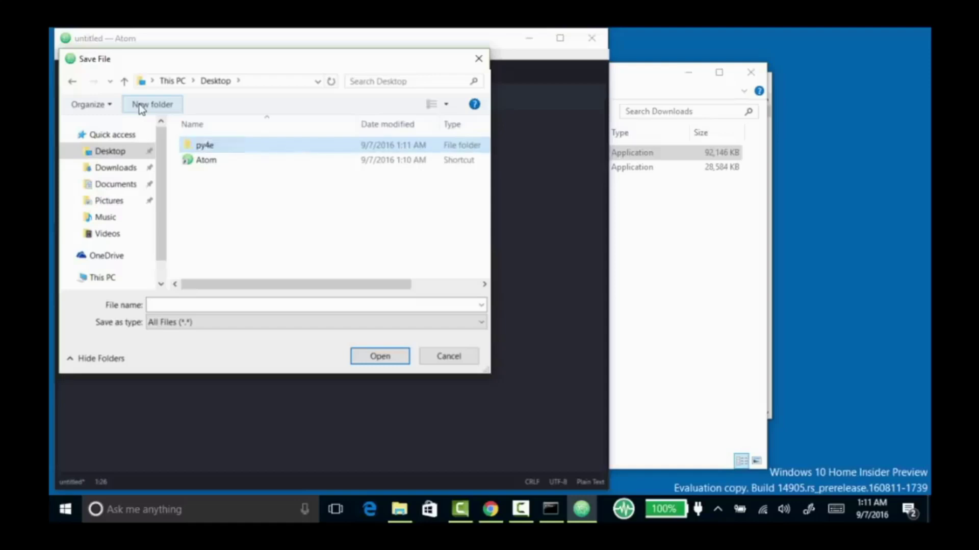
# Save the file as first.py inside the Desktop's py4e folder.
pyautogui.moveTo(228, 63); pyautogui.dragTo(392, 92)
pyautogui.click(383, 35)
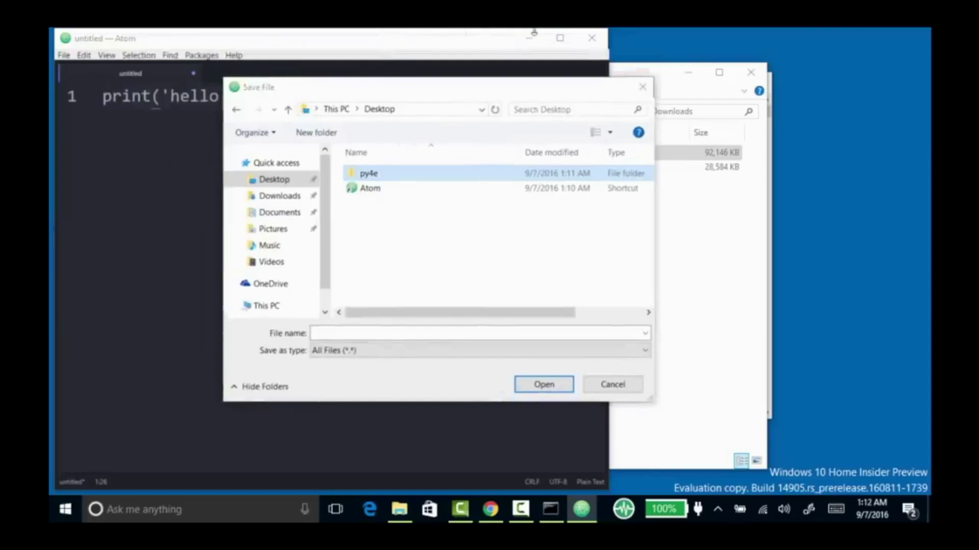
pyautogui.click(270, 180)
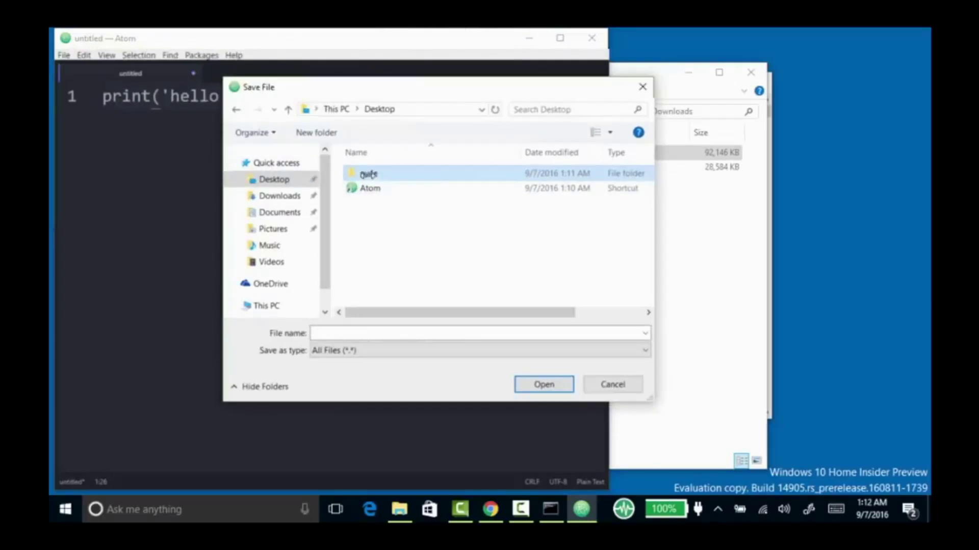
pyautogui.doubleClick(368, 174)
pyautogui.click(326, 333)
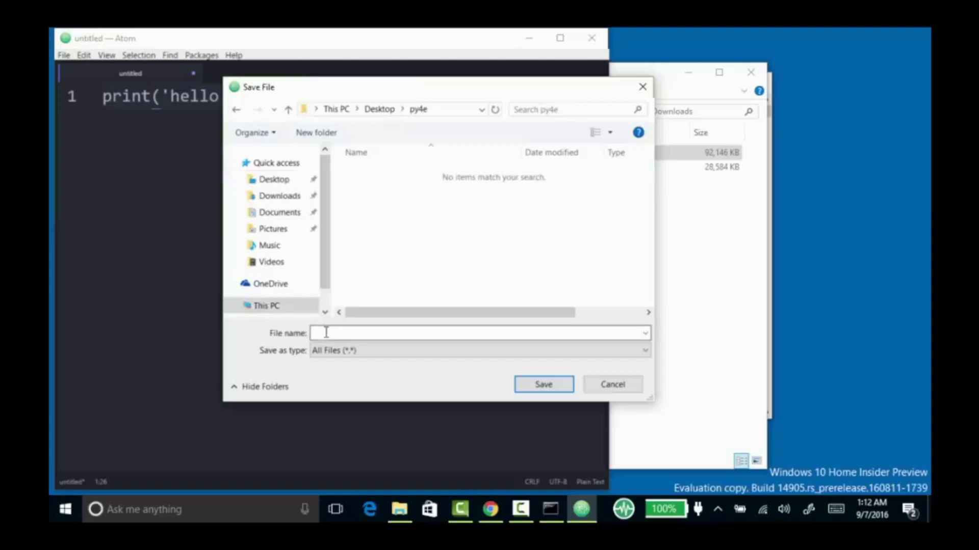
pyautogui.write('first.opy')
pyautogui.press('BackSpace')
pyautogui.press('BackSpace')
pyautogui.press('BackSpace')
pyautogui.write('py')
pyautogui.press('Return')
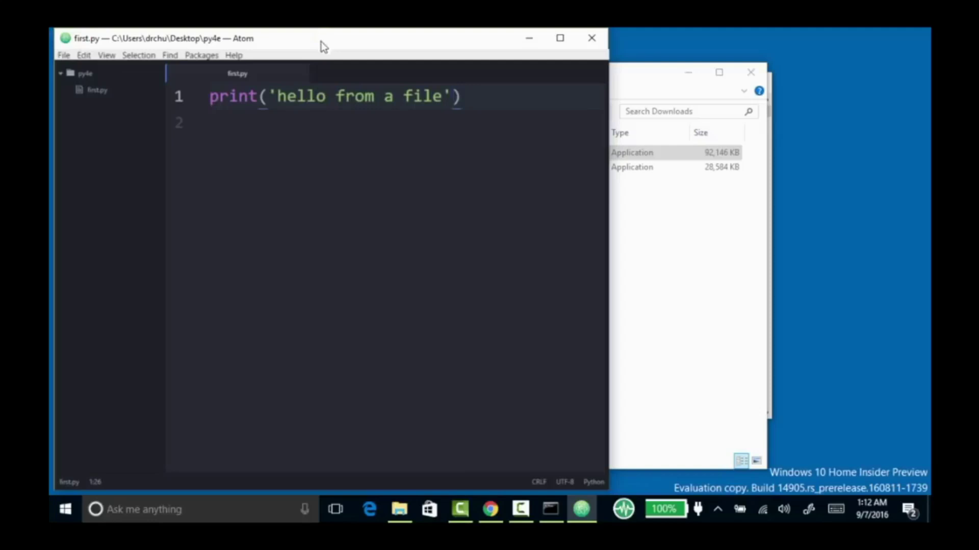
# Move the Atom window away from the desktop icons and close the existing Command Prompt window.
pyautogui.moveTo(322, 48); pyautogui.dragTo(496, 51)
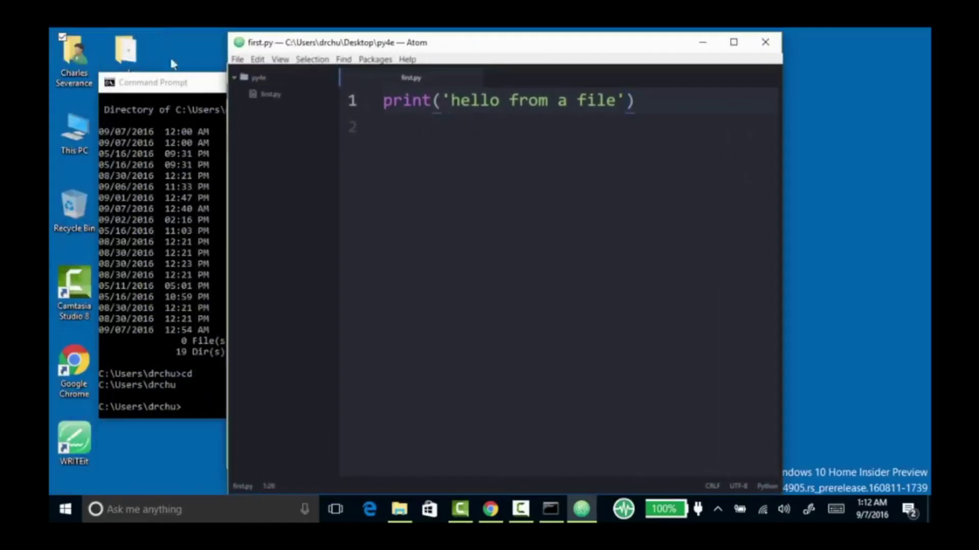
pyautogui.moveTo(223, 88); pyautogui.dragTo(357, 152)
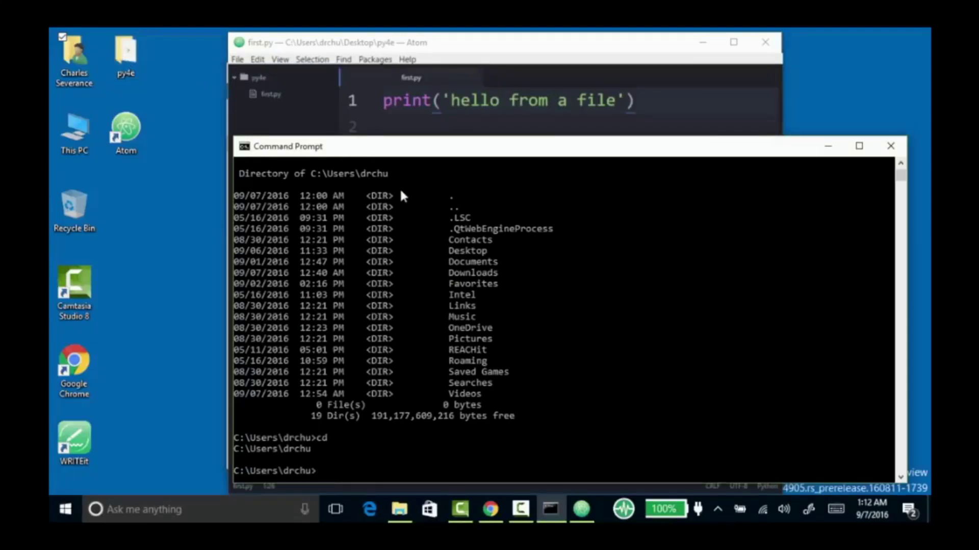
pyautogui.click(891, 146)
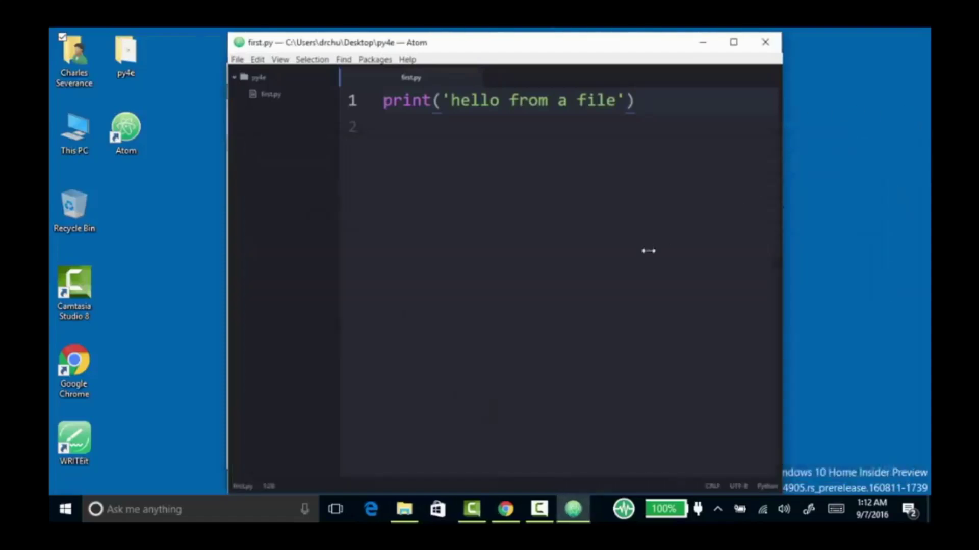
# Open a new Command Prompt and list the contents of the home directory with dir.
pyautogui.click(66, 513)
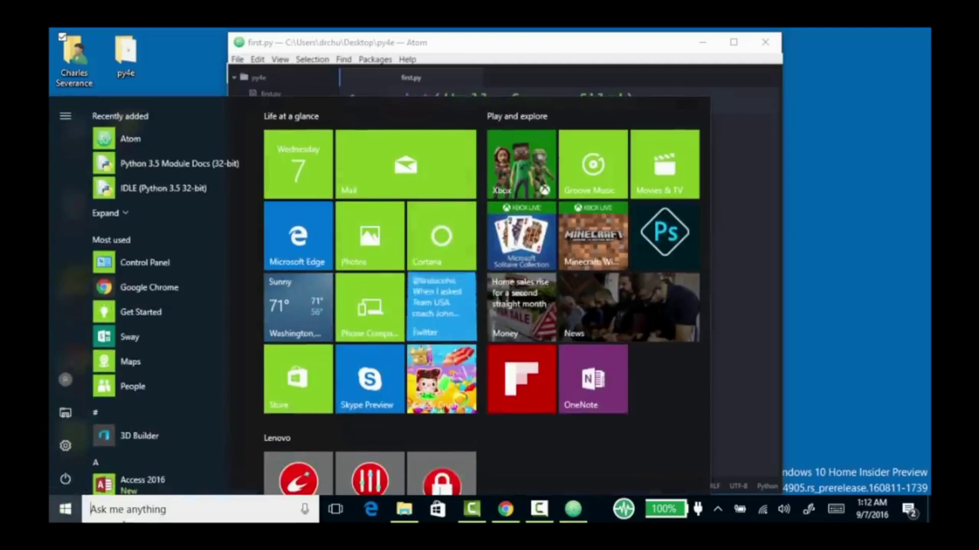
pyautogui.write('command')
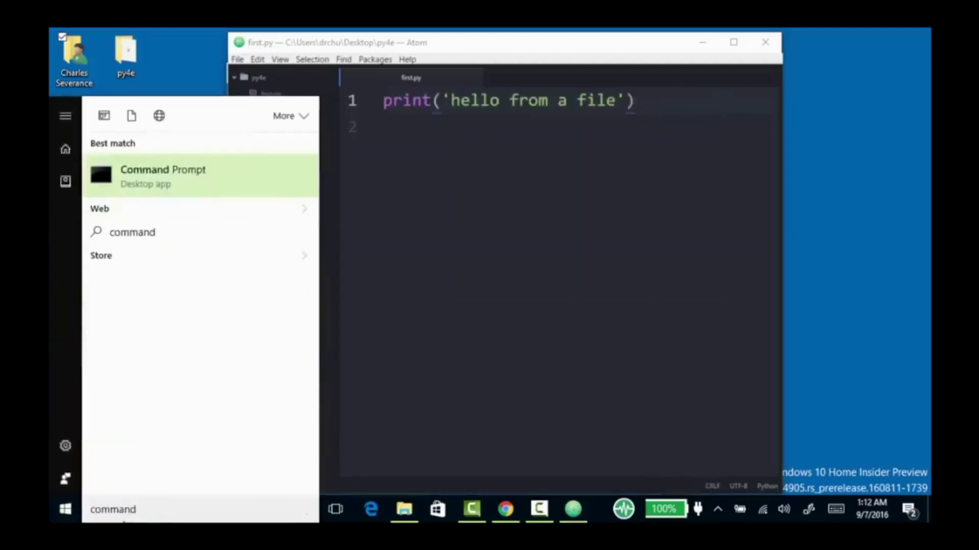
pyautogui.press('Return')
pyautogui.write('dir')
pyautogui.press('Return')
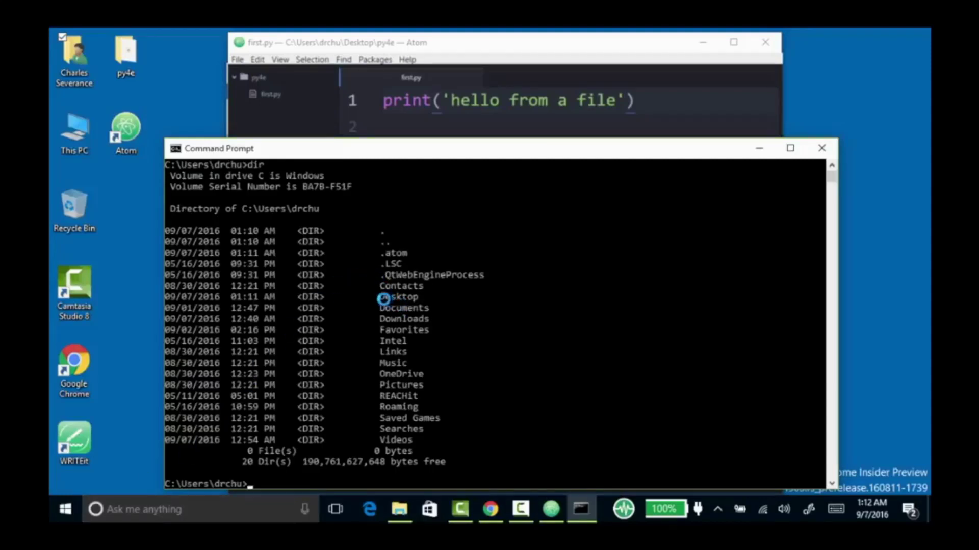
# Change to the Desktop directory with cd Desktop and list its contents with dir.
pyautogui.write('cd Desktop')
pyautogui.press('Return')
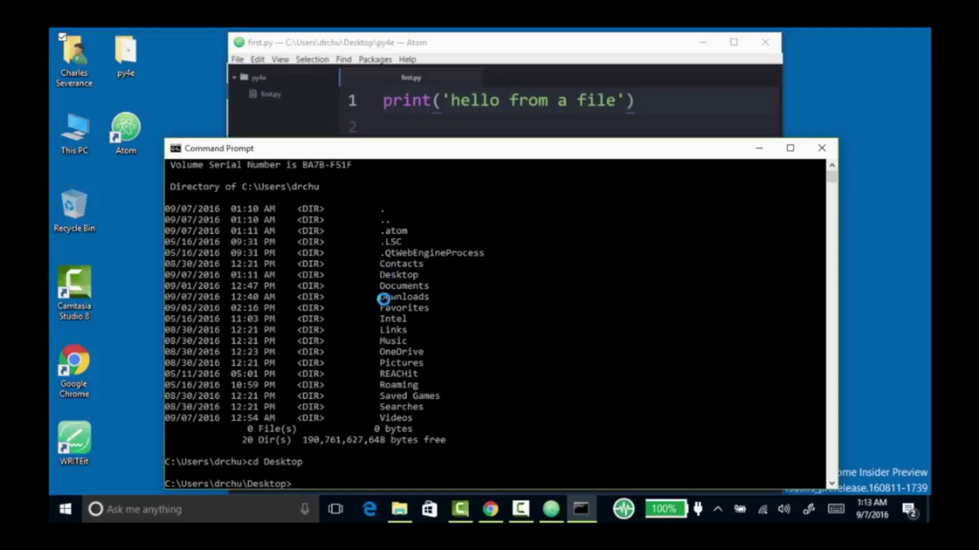
pyautogui.write('dir')
pyautogui.press('Return')
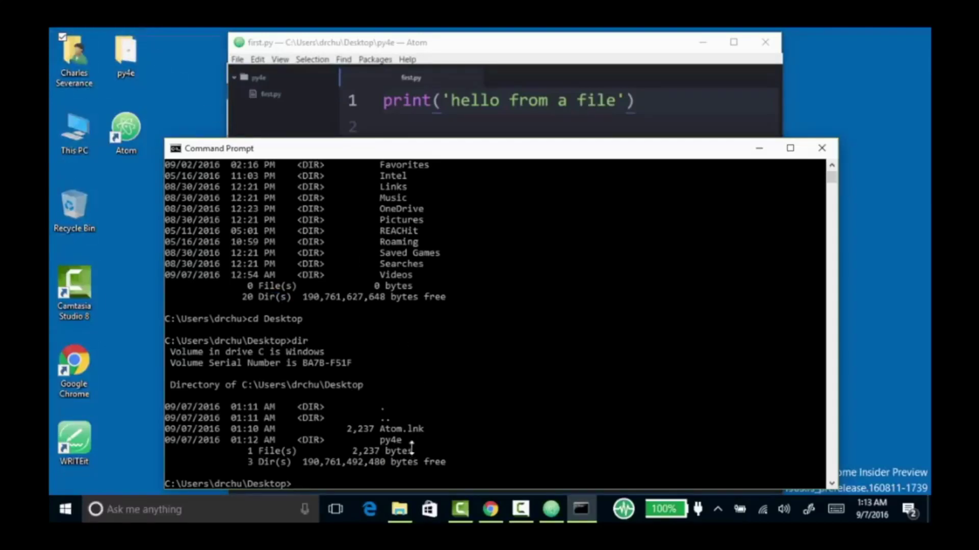
# Change into the py4e directory with cd py4e and list its contents with dir.
pyautogui.write('cd py4e')
pyautogui.press('Return')
pyautogui.write('dir')
pyautogui.press('Return')
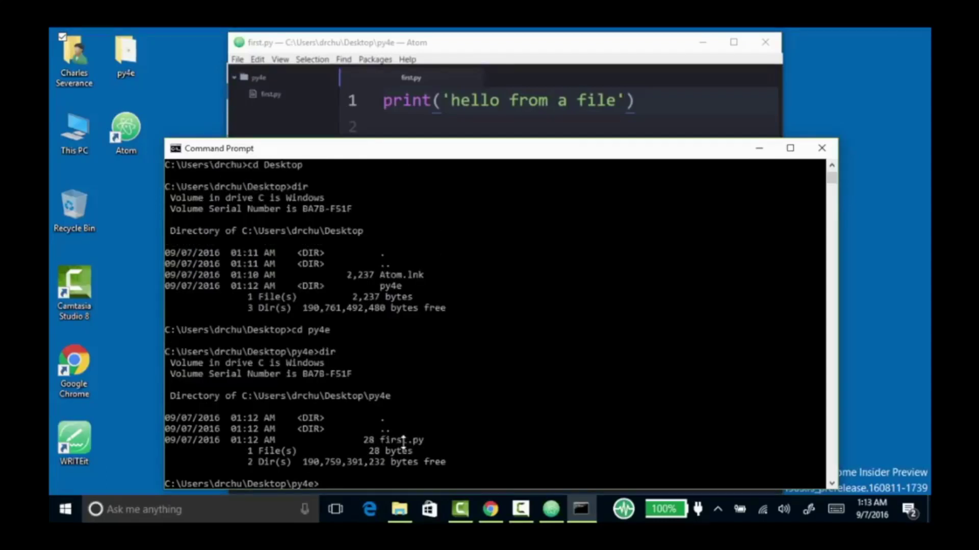
# View the desktop's py4e folder in File Explorer, widen its window slightly, and bring Atom with first.py to the front.
pyautogui.doubleClick(118, 39)
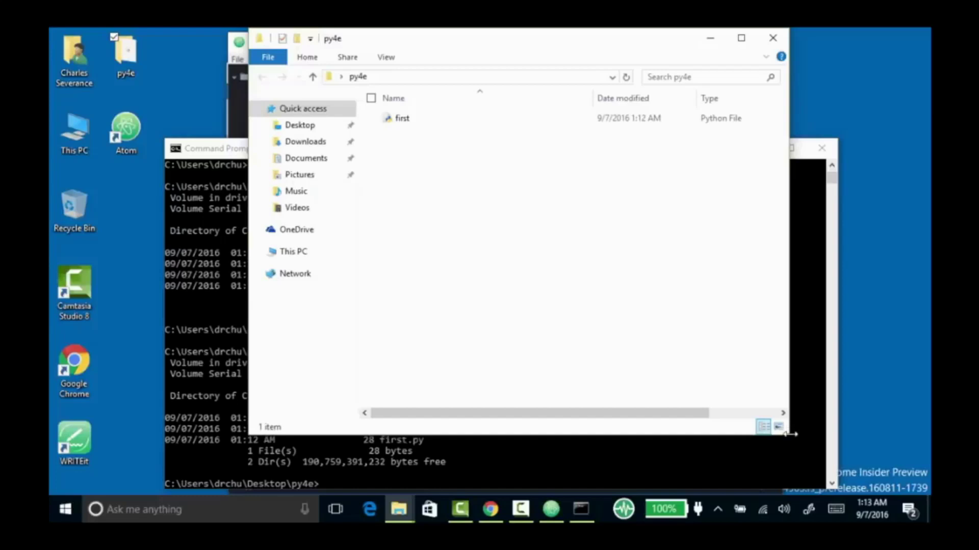
pyautogui.moveTo(789, 434)
pyautogui.mouseDown()
pyautogui.moveTo(757, 434)
pyautogui.moveTo(803, 432)
pyautogui.mouseUp()
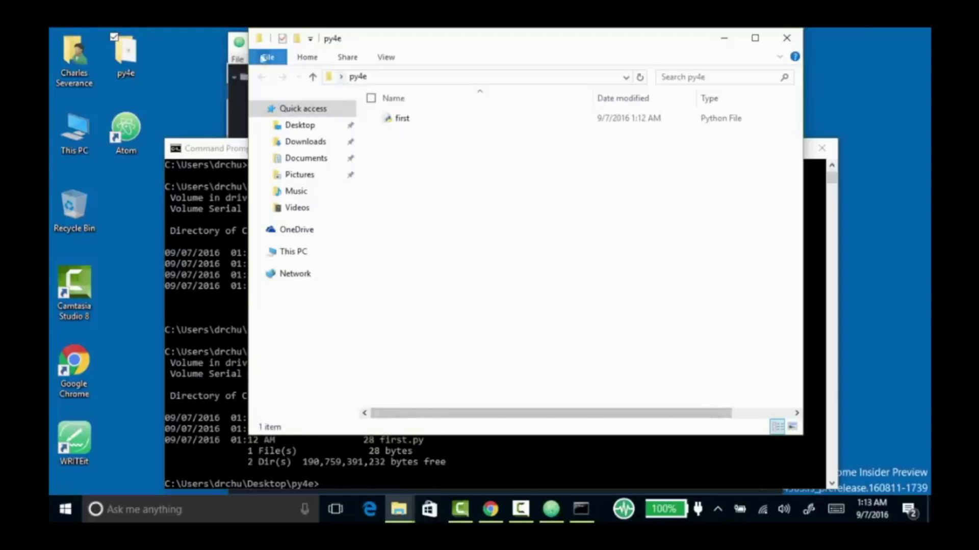
pyautogui.click(232, 71)
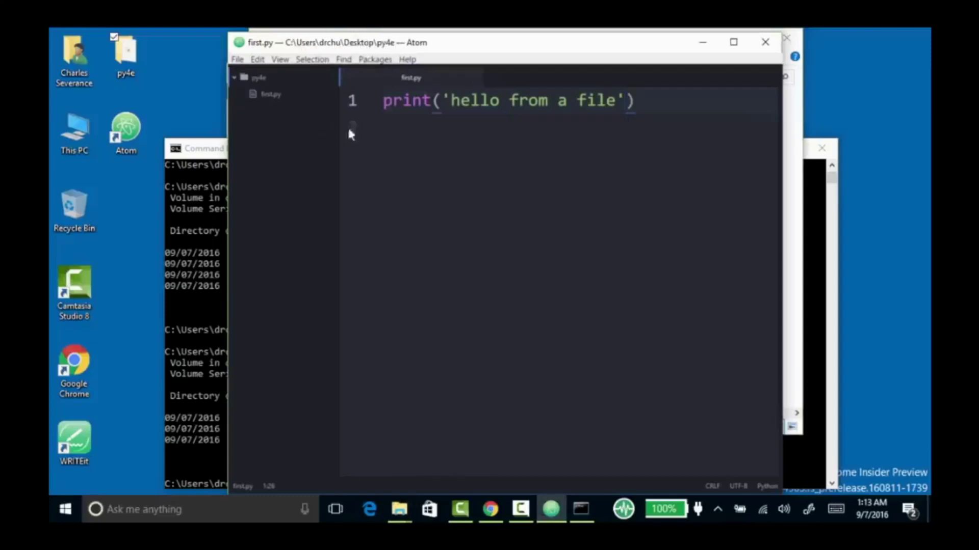
# Return to the Command Prompt and run the program with python first.py and again with just first.py.
pyautogui.click(213, 263)
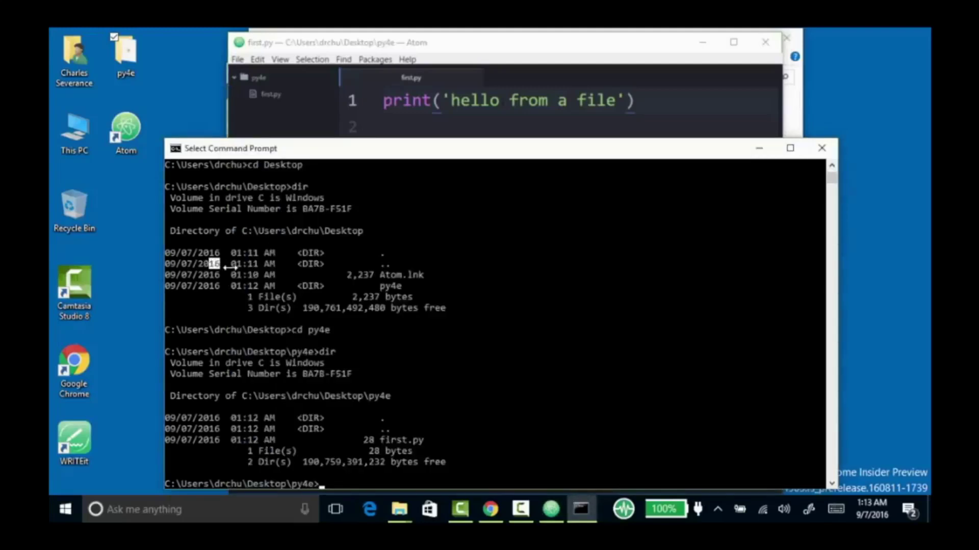
pyautogui.write('python')
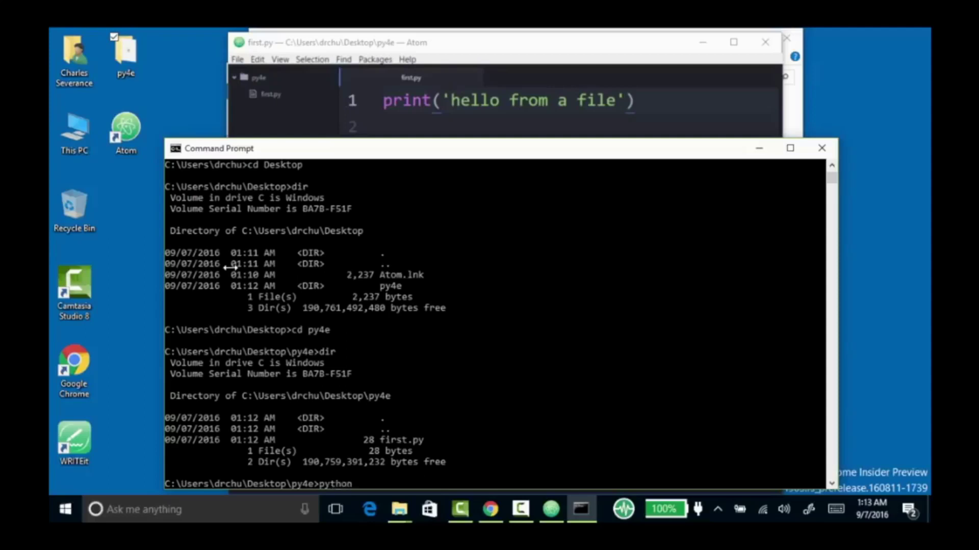
pyautogui.write(' first.py')
pyautogui.press('Return')
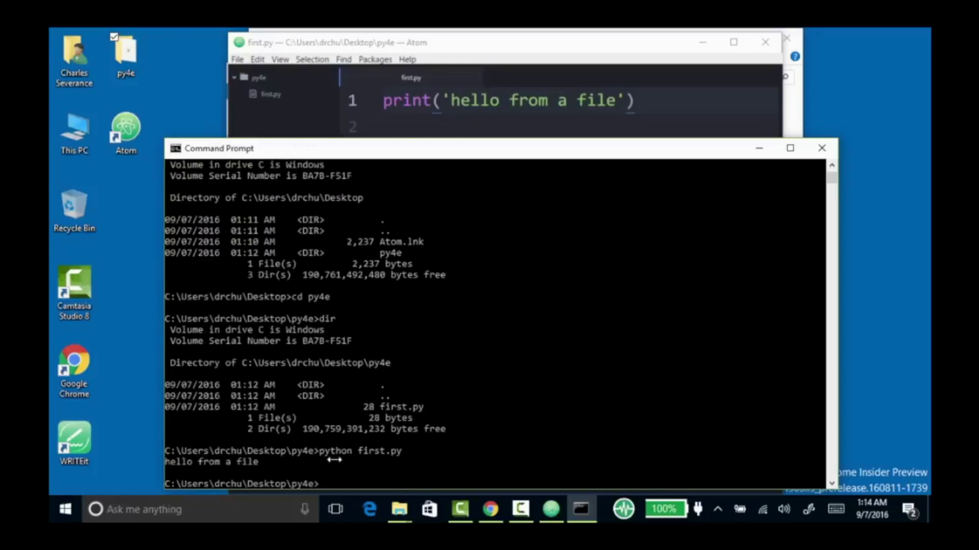
pyautogui.write('first.py')
pyautogui.press('Return')
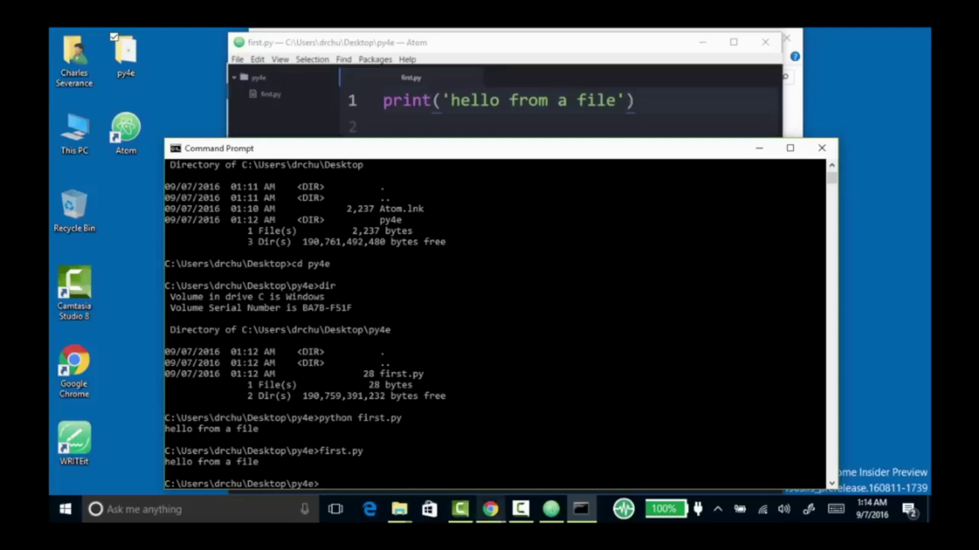
# Switch to Chrome and show the PY4E page on setting up the development environment.
pyautogui.moveTo(489, 509)
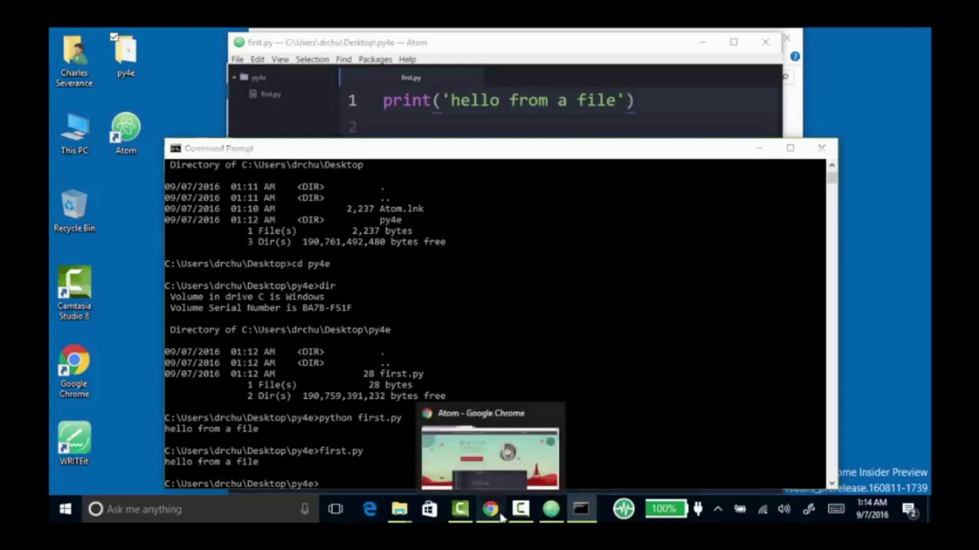
pyautogui.click(506, 517)
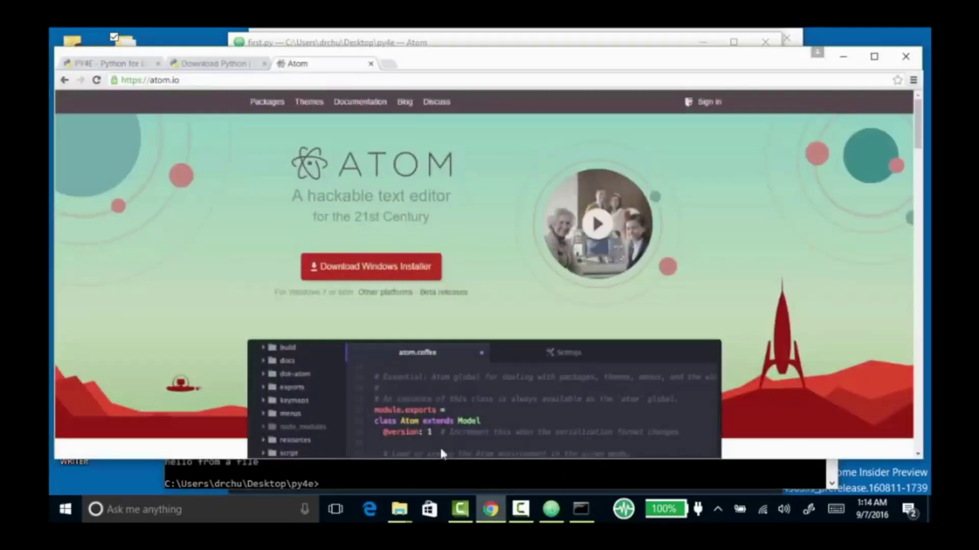
pyautogui.click(113, 65)
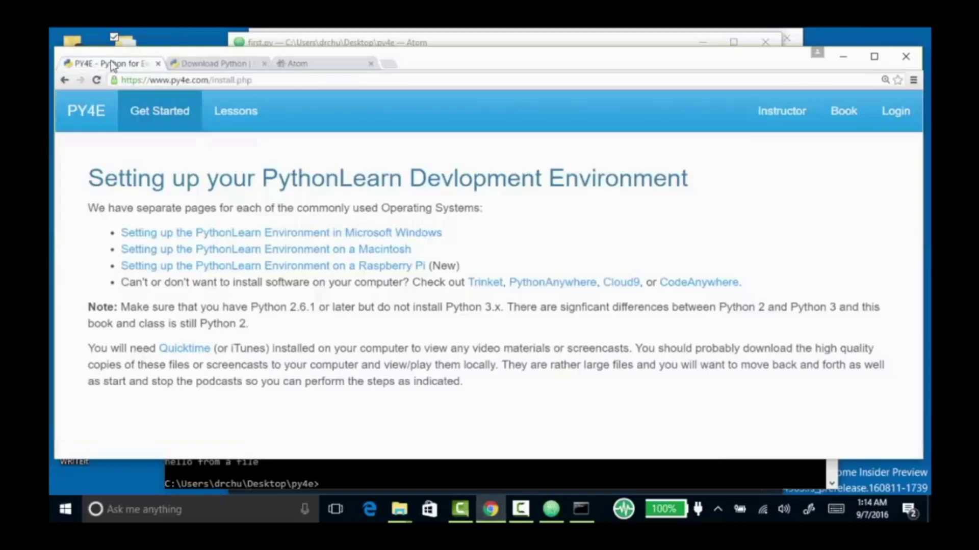